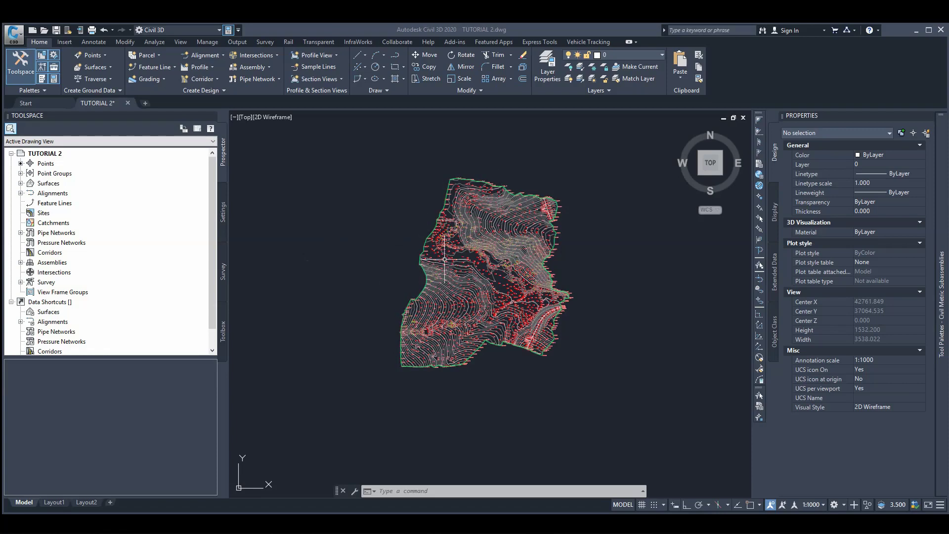
Isolate the EG surface together with the existing road polylines at the site's southeast and northeast corners
scroll(547, 204, up, 6)
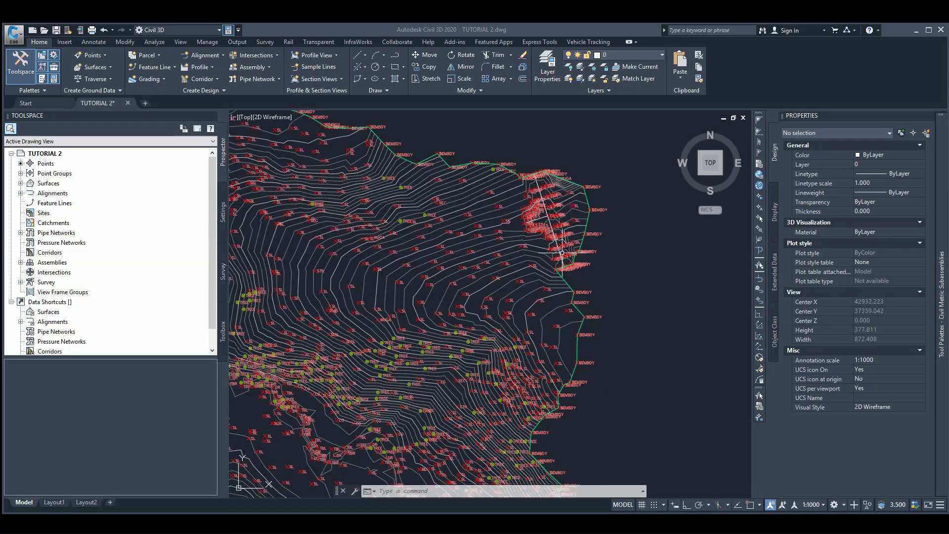
scroll(533, 217, down, 4)
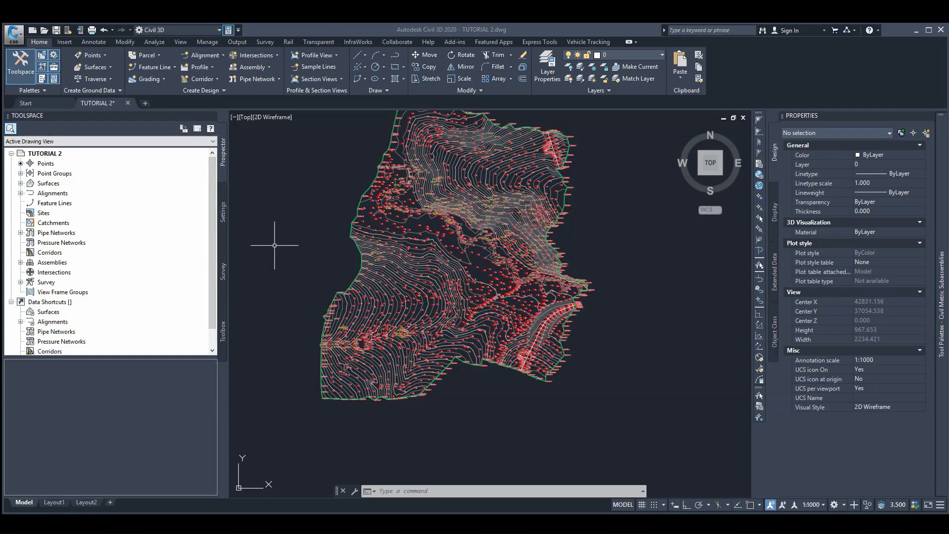
click(362, 227)
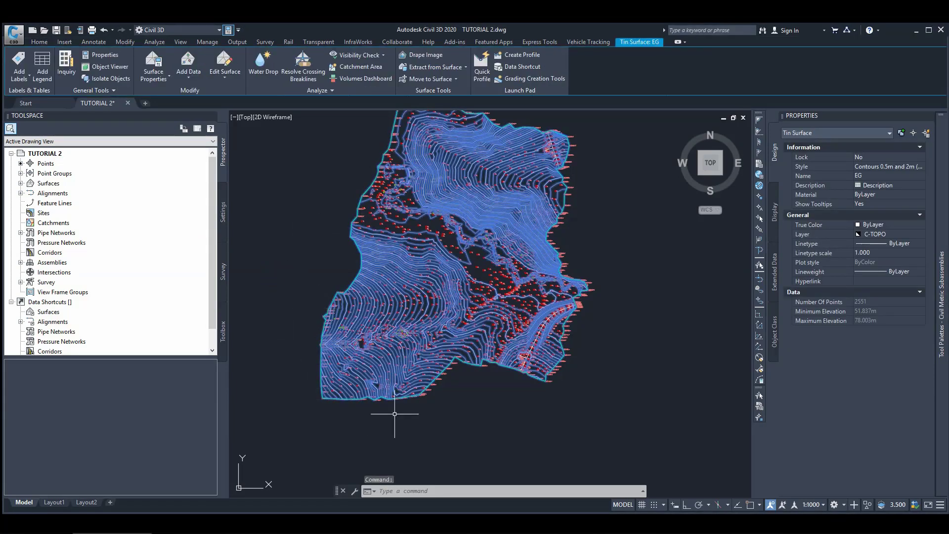
scroll(533, 361, up, 10)
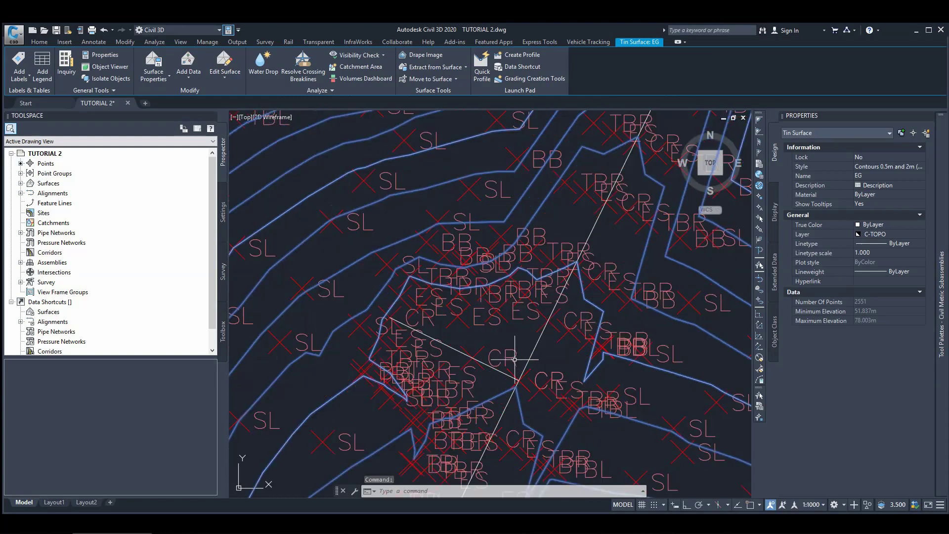
click(509, 368)
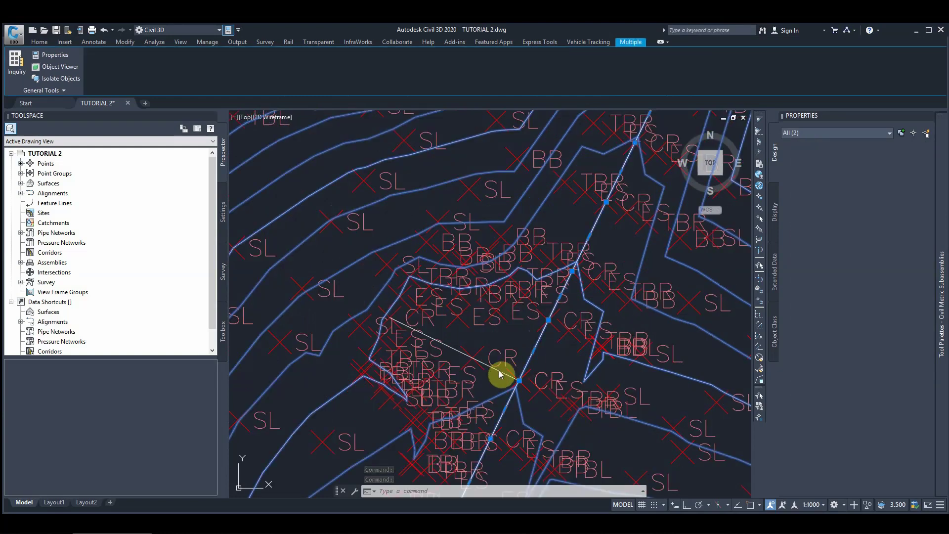
click(500, 374)
scroll(475, 375, down, 10)
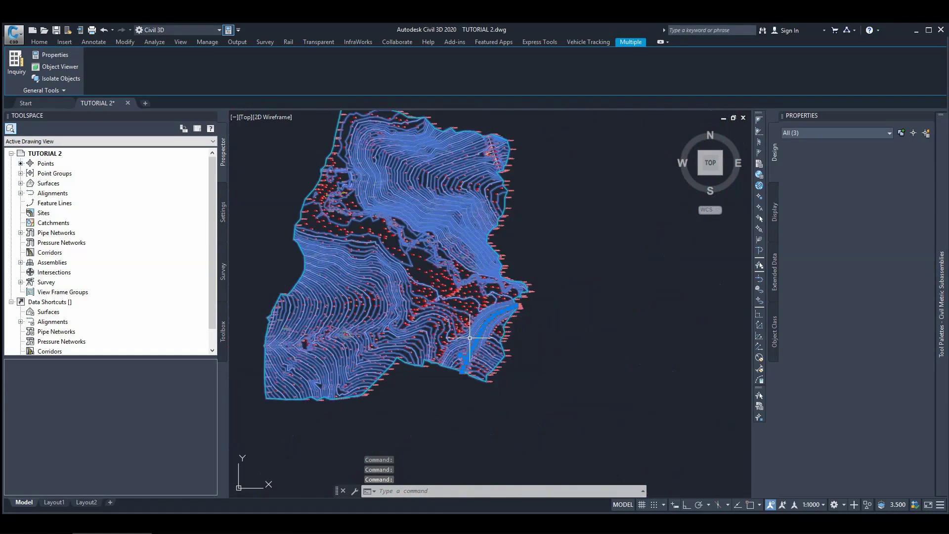
scroll(502, 136, up, 10)
click(468, 216)
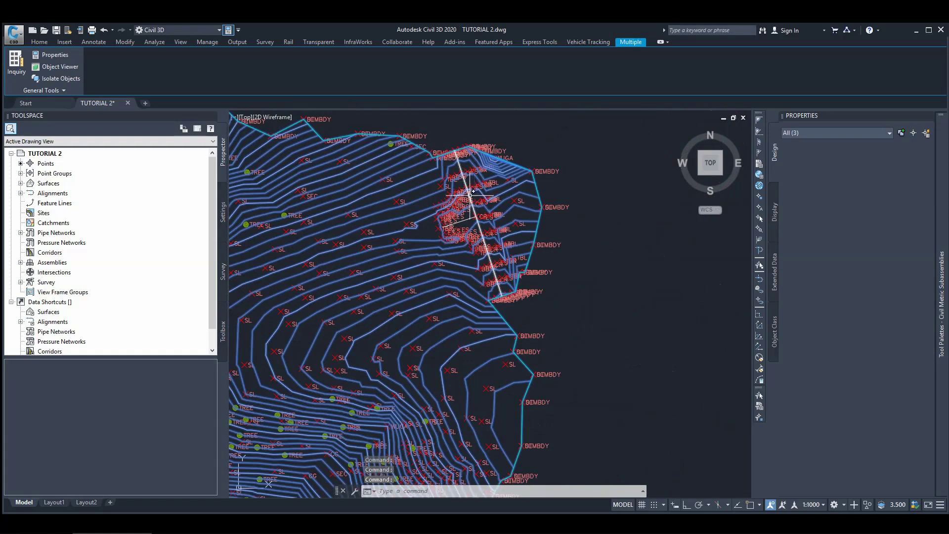
click(468, 216)
scroll(467, 216, down, 6)
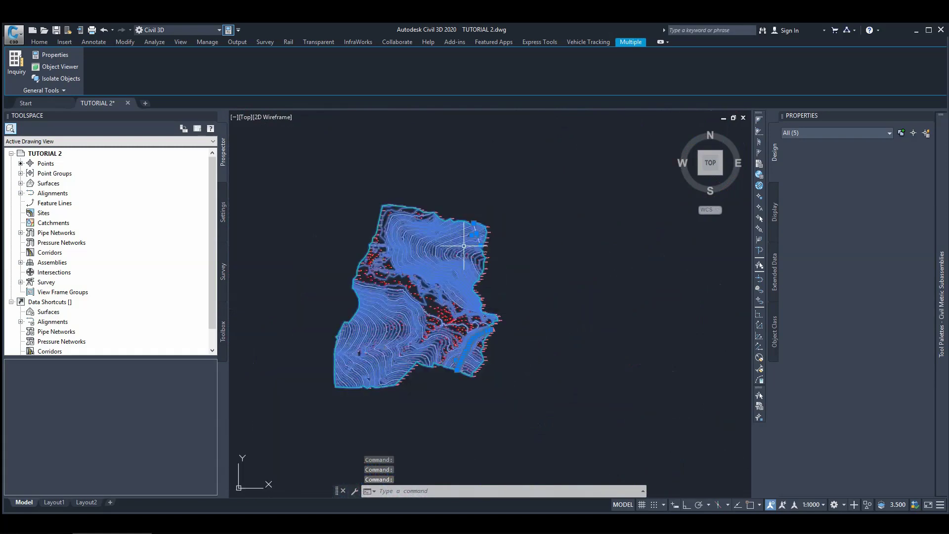
click(54, 78)
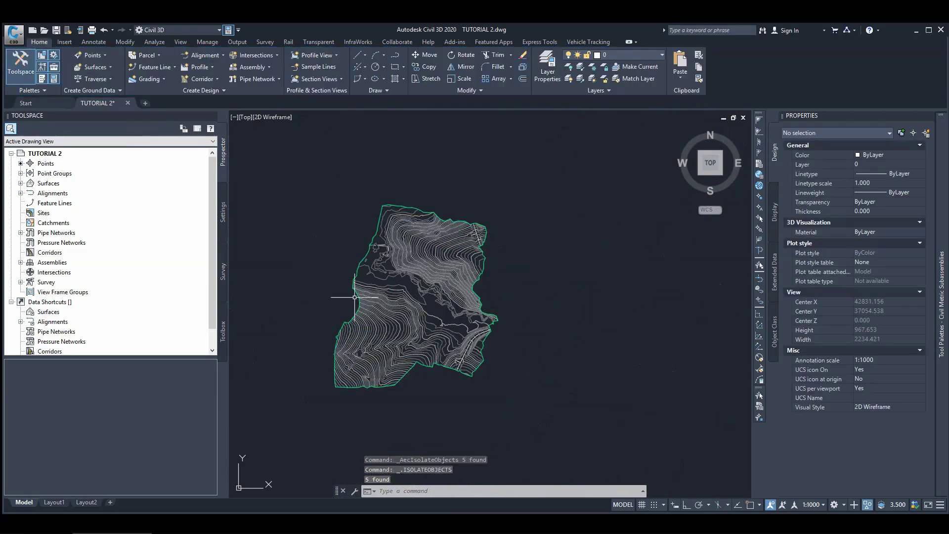
Examine the existing road polylines at the site's northeast and southeast corners, clearing the selection when done
scroll(461, 212, up, 5)
scroll(462, 212, down, 3)
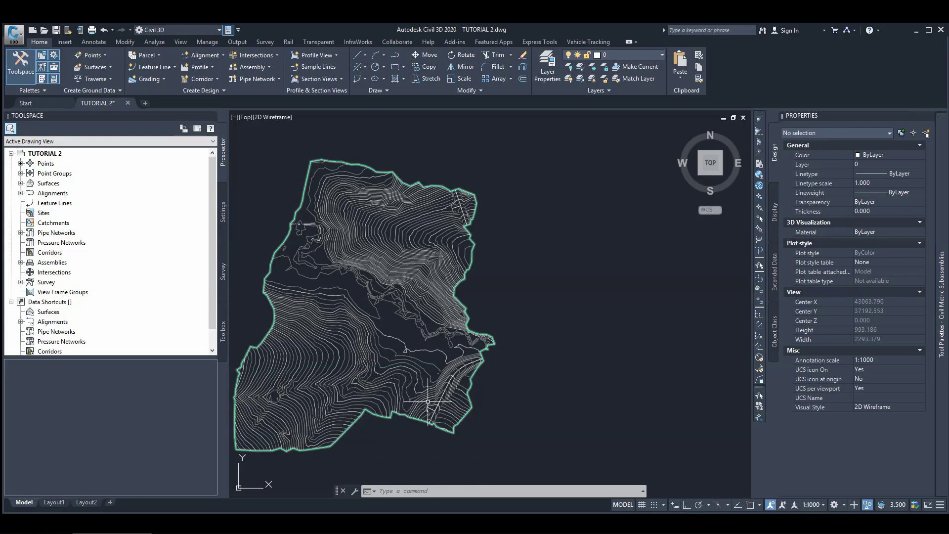
click(458, 196)
scroll(508, 271, down, 2)
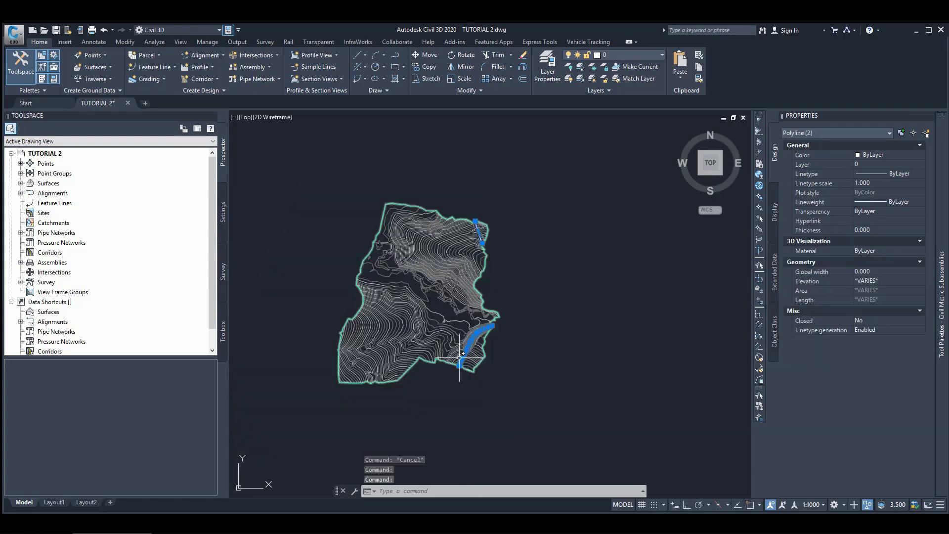
click(463, 357)
mouse_move(463, 357)
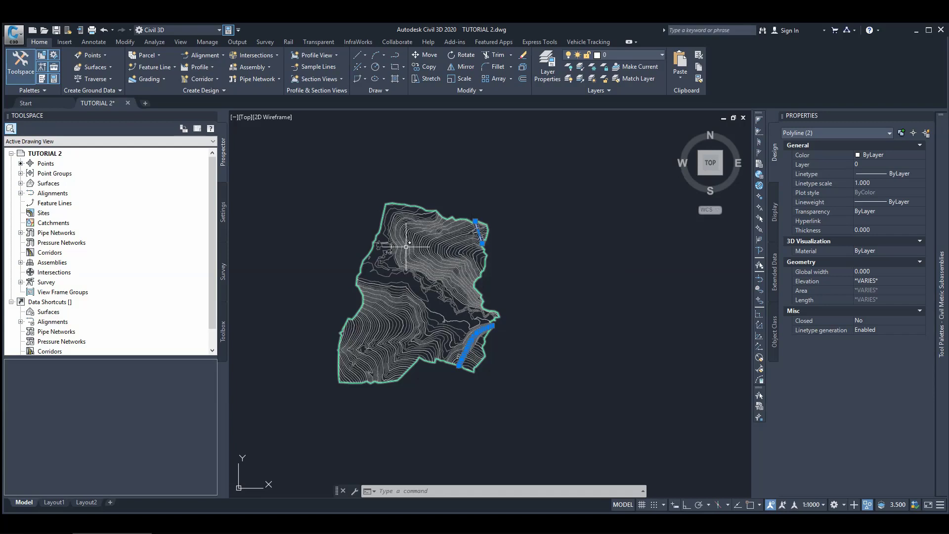
key(Escape)
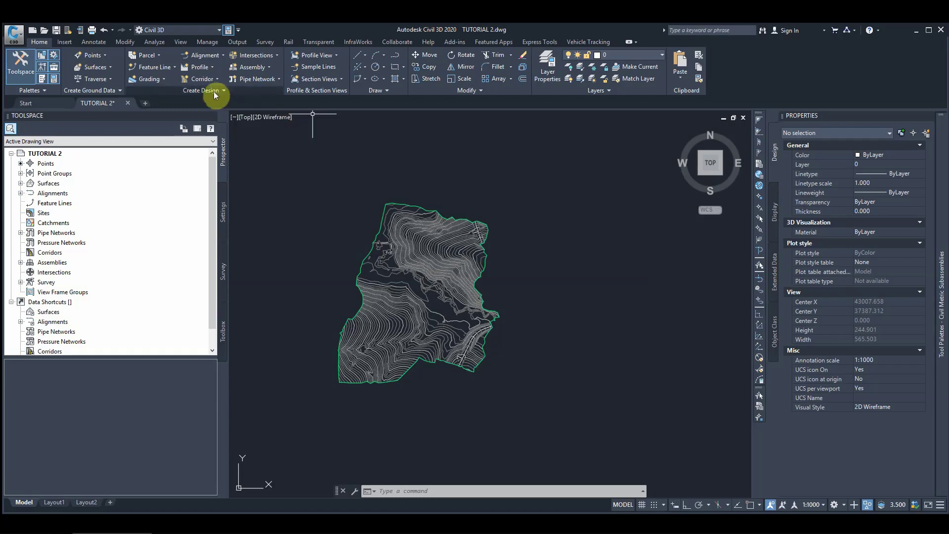
Start a new alignment with the Alignment Creation Tools and name it Alignment 1
click(207, 55)
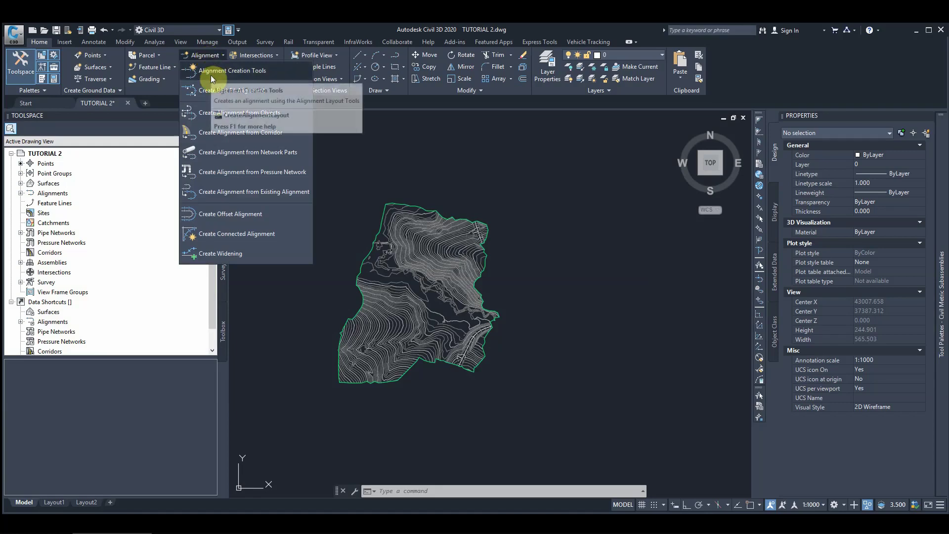
click(222, 74)
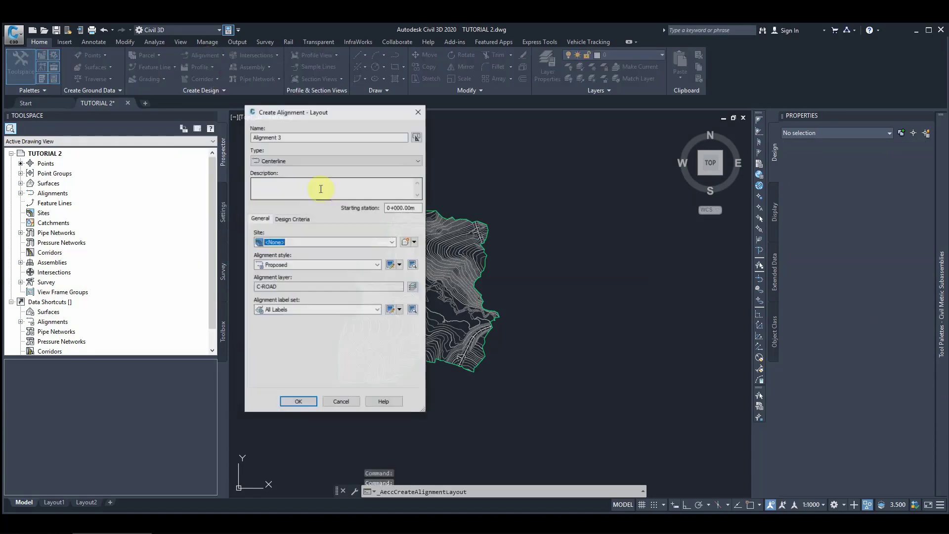
double_click(279, 136)
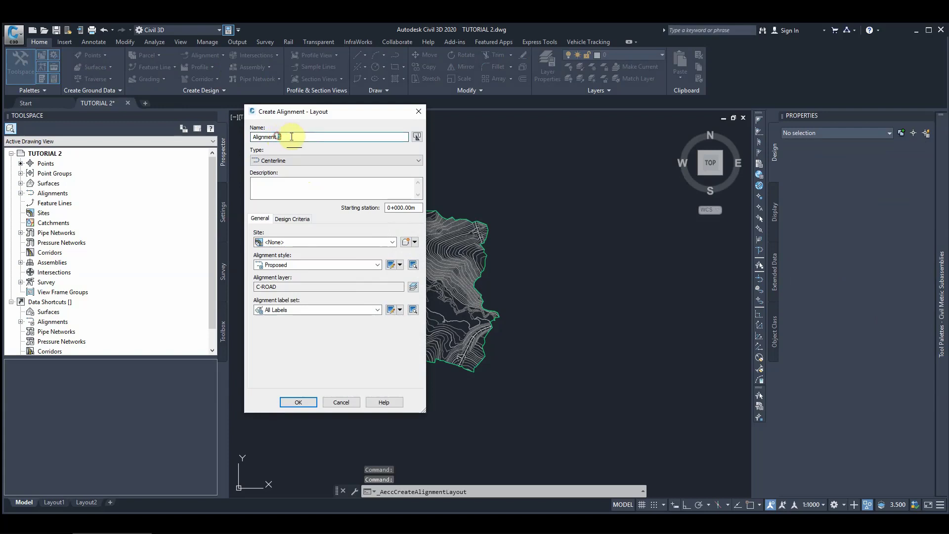
text(1)
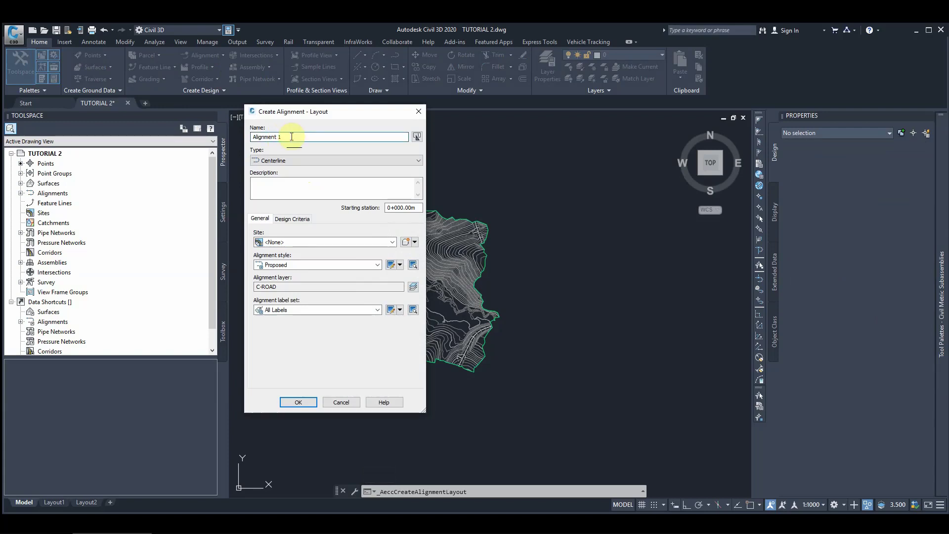
Review the new alignment's style and type options and set its label set to Major and Minor only
click(282, 268)
click(279, 268)
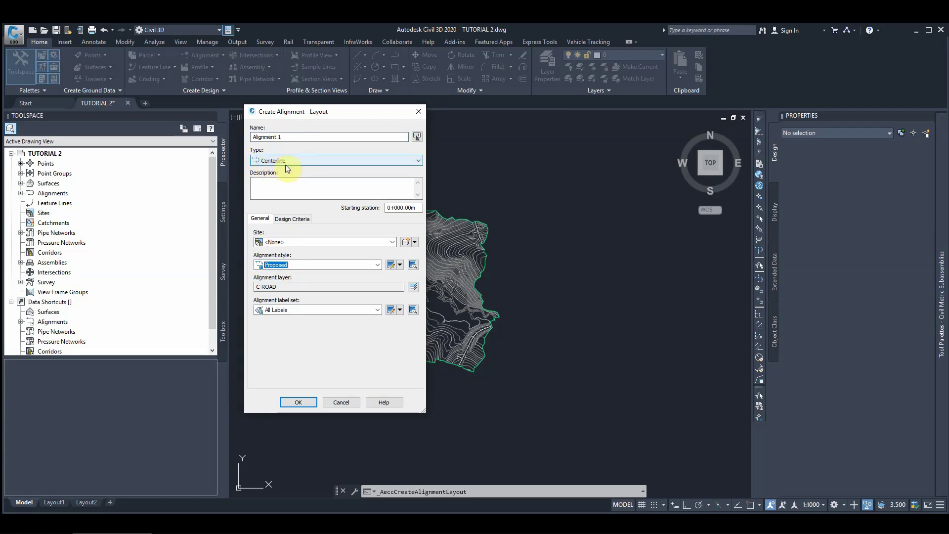
click(277, 311)
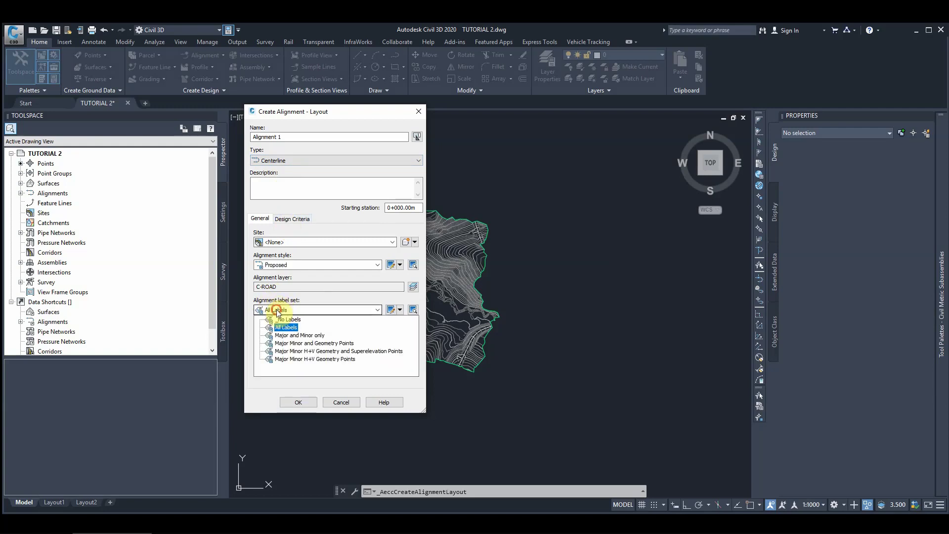
click(285, 337)
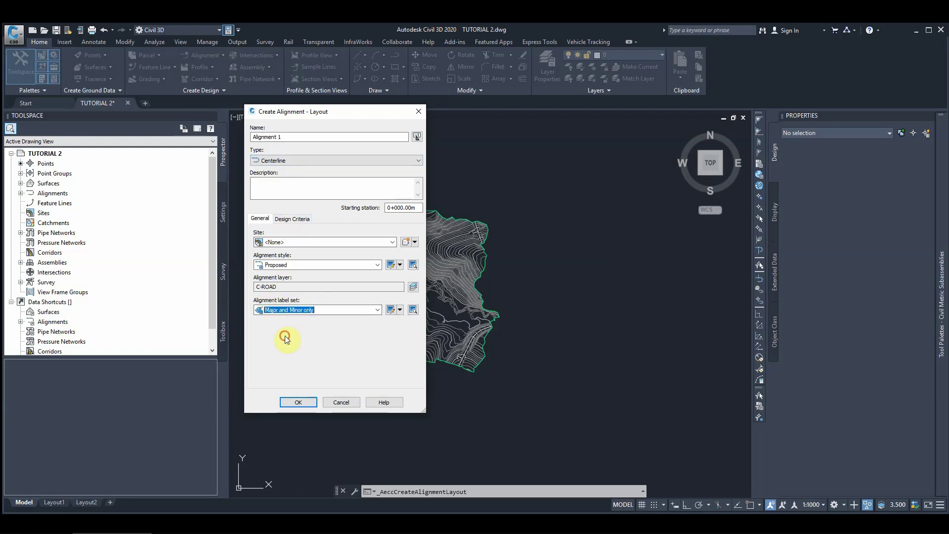
click(280, 161)
click(279, 160)
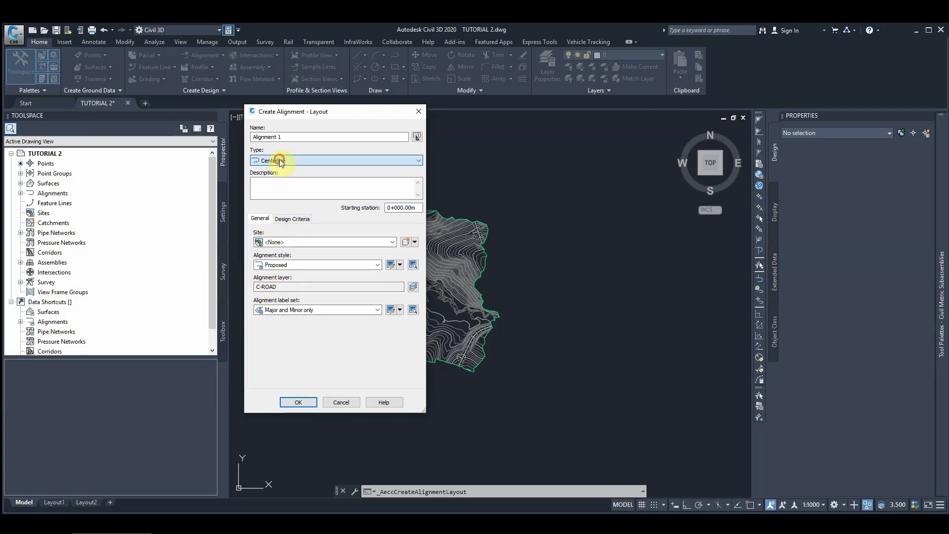
Set the alignment's starting design speed to 60 km/h in the design criteria
click(285, 221)
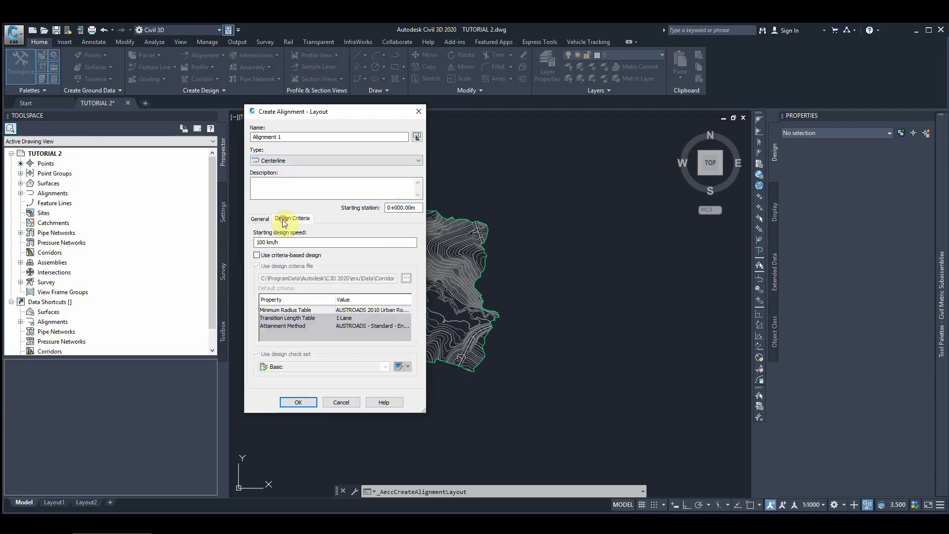
double_click(261, 242)
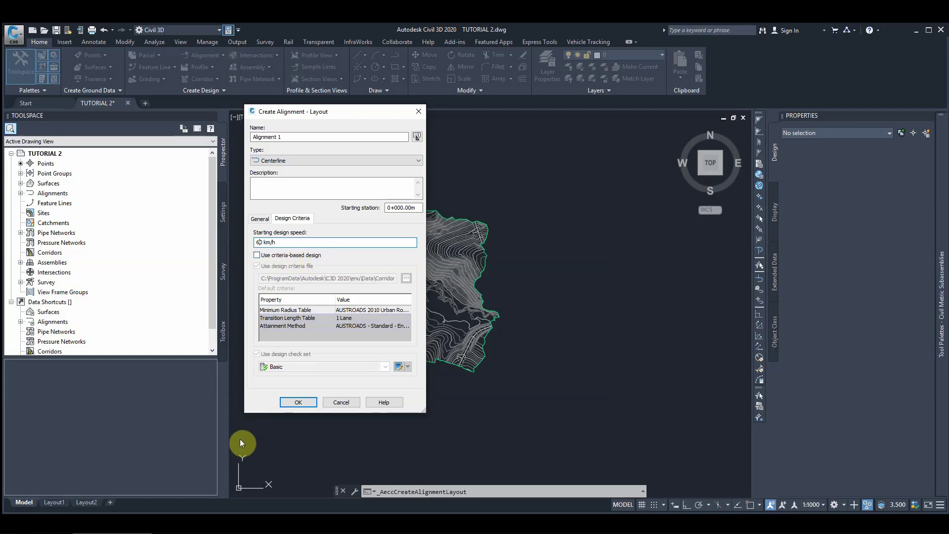
Switch to the Lecture 6 Road Design PDF in Foxit Reader and review the minimum curve radius table and the 60 km/h radius calculation
click(195, 524)
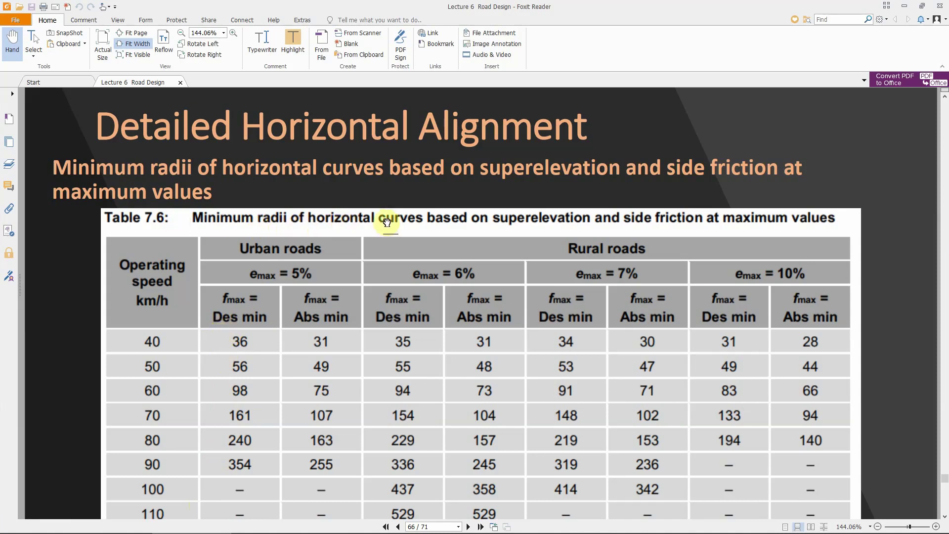
scroll(242, 190, down, 1)
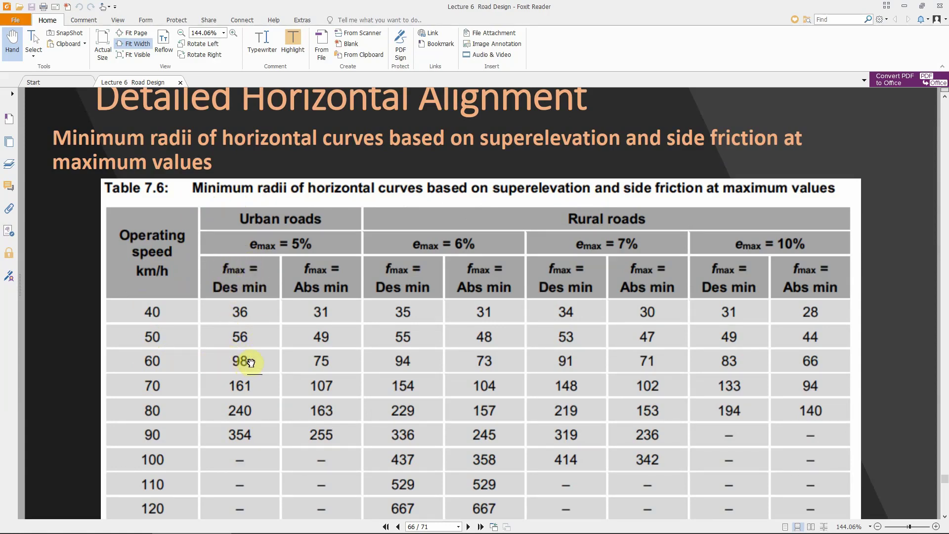
scroll(245, 366, up, 10)
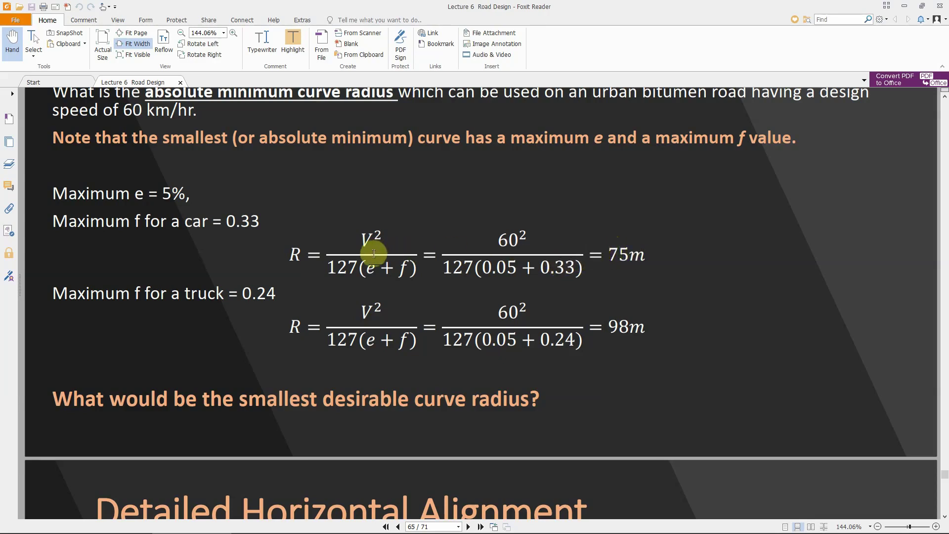
scroll(372, 262, down, 8)
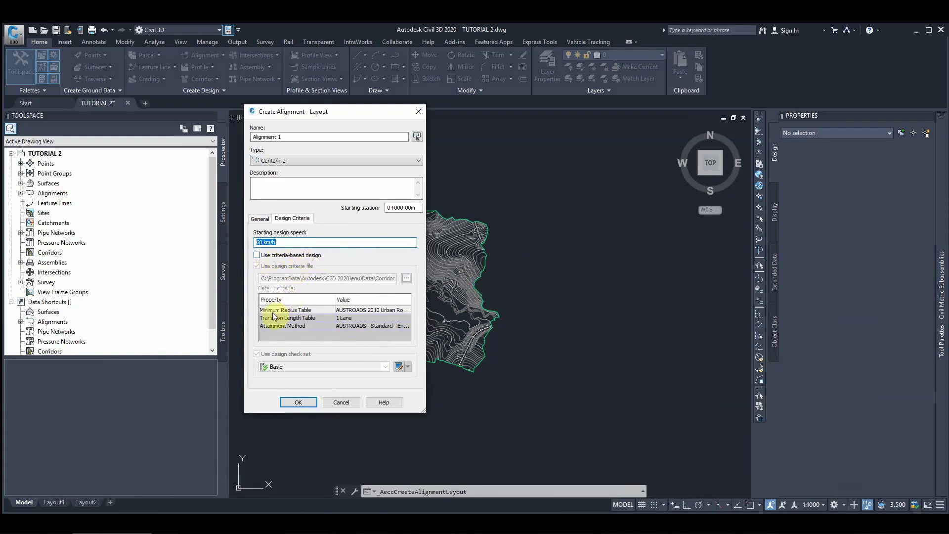
Back in Civil 3D, check the general settings and accept the Alignment 1 layout definition
click(258, 240)
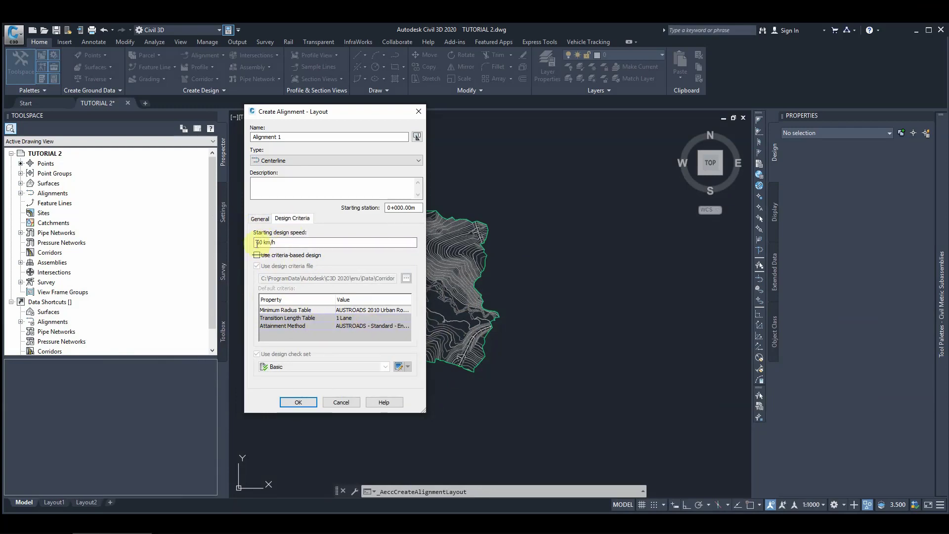
click(260, 218)
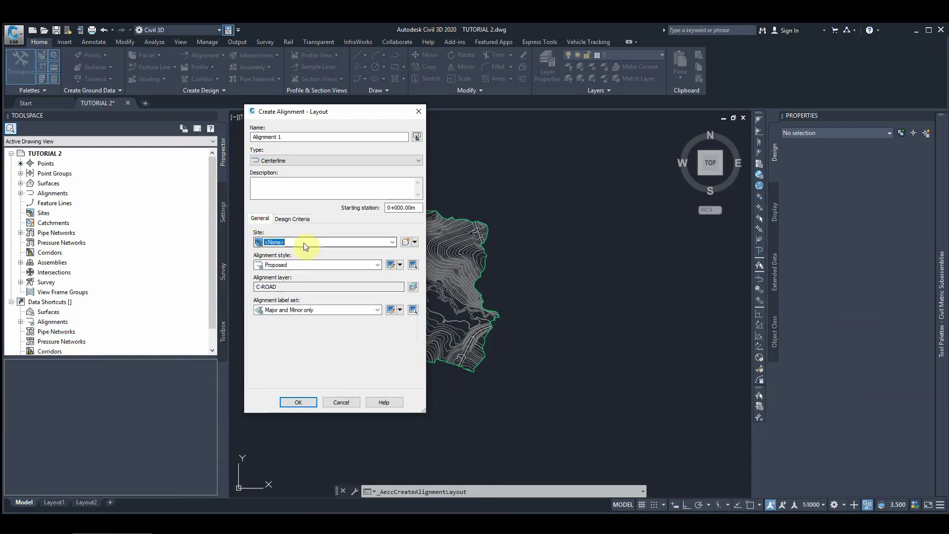
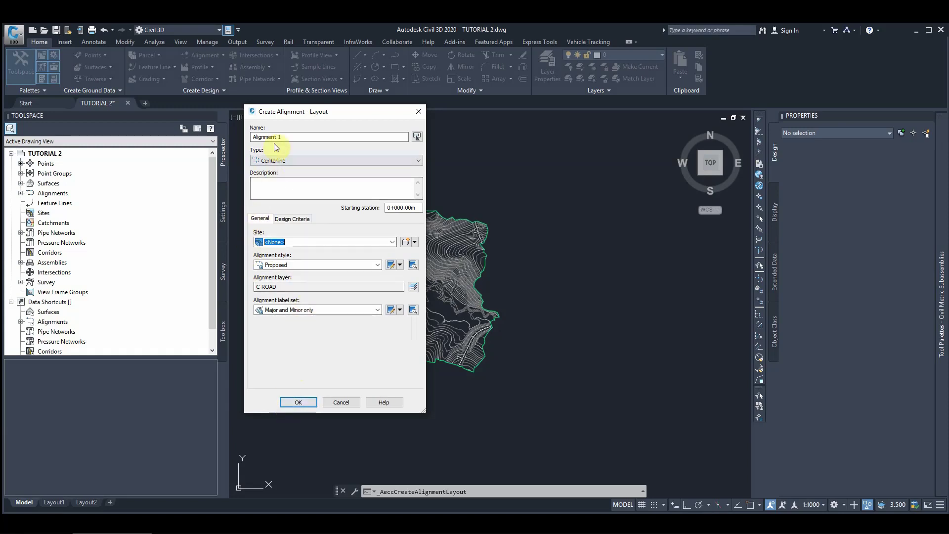
click(297, 403)
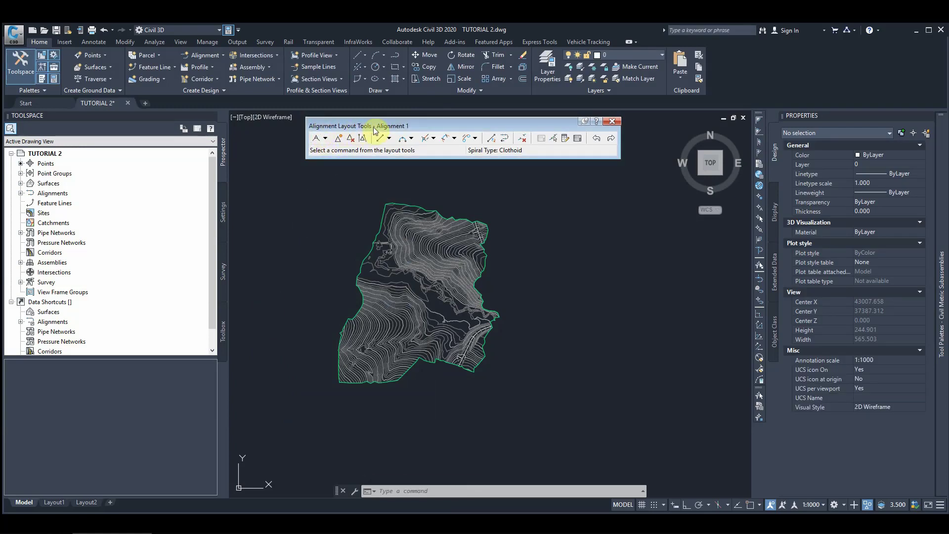
Set the default curve radius to 120 m in Curve and Spiral Settings, with only the curve enabled and no spirals
click(326, 138)
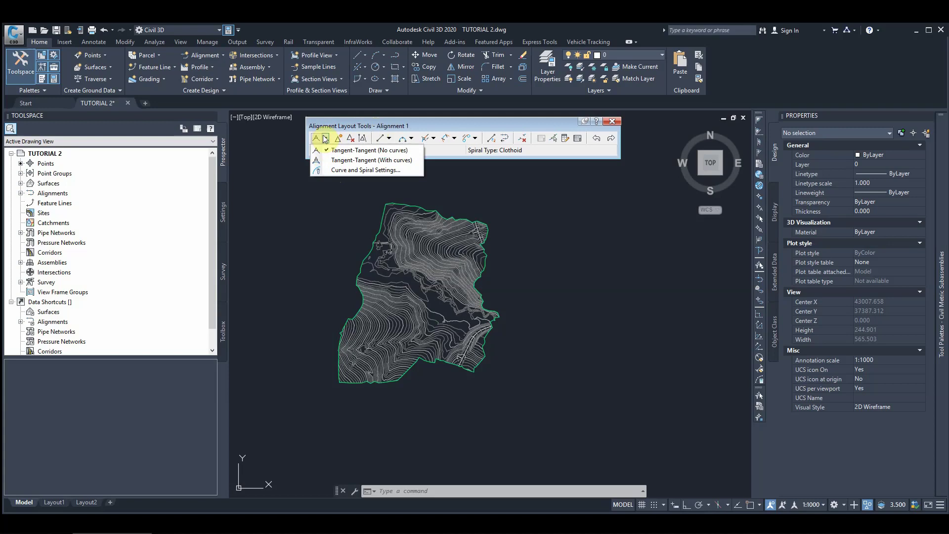
click(326, 139)
click(326, 139)
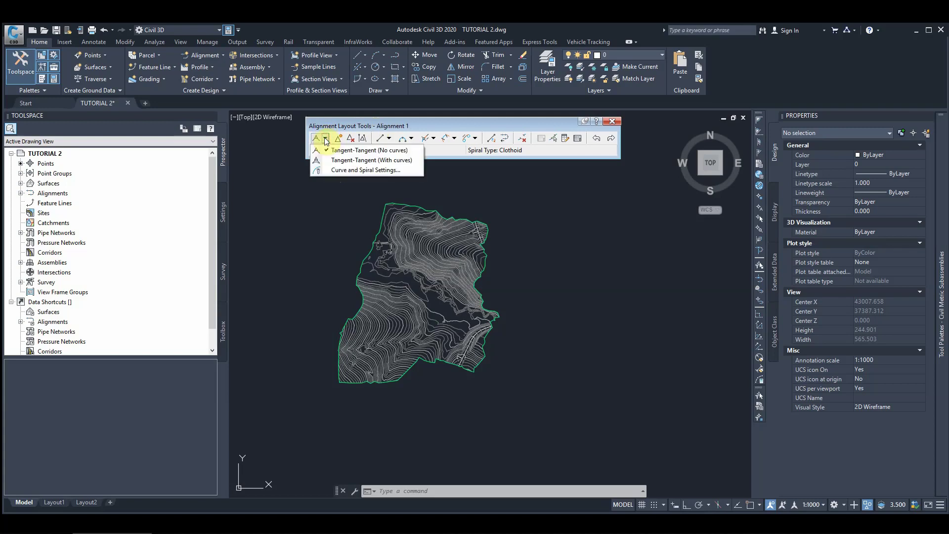
click(340, 170)
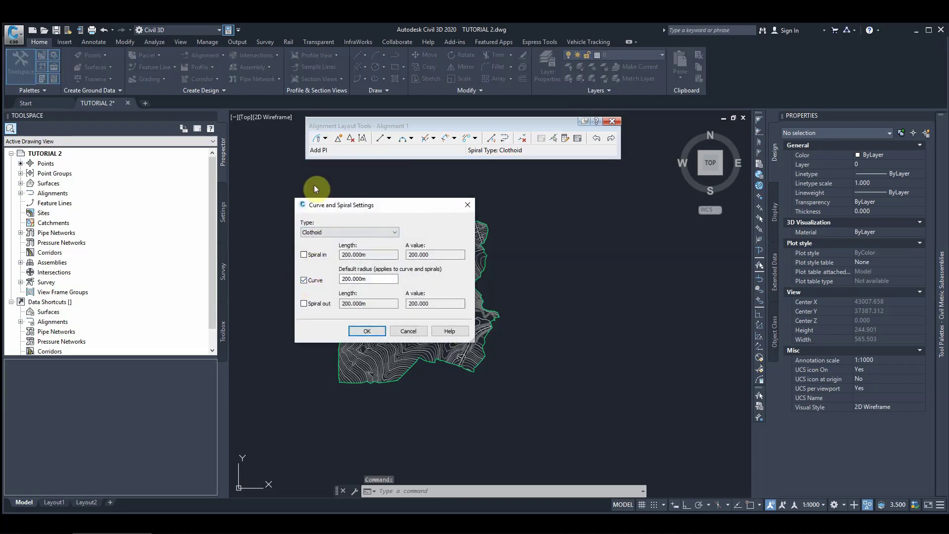
click(370, 280)
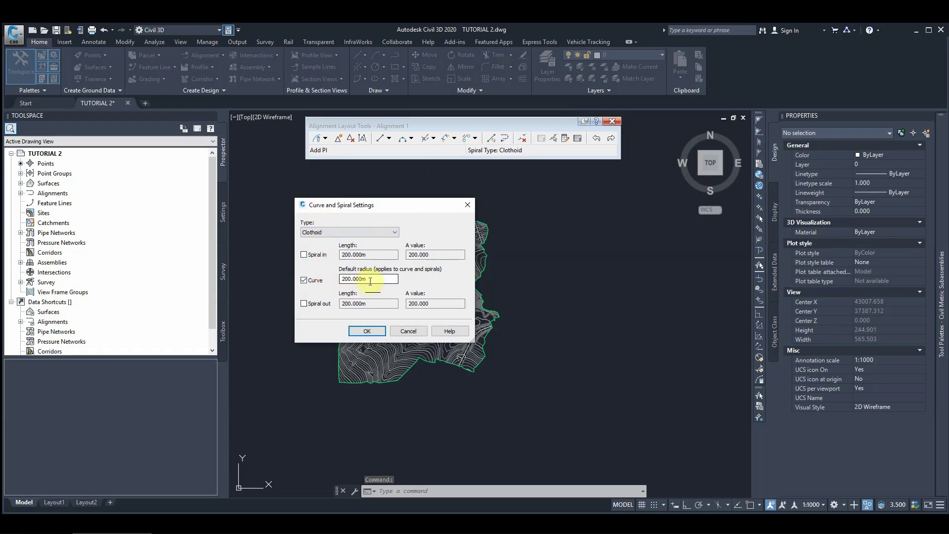
drag(360, 280, 330, 280)
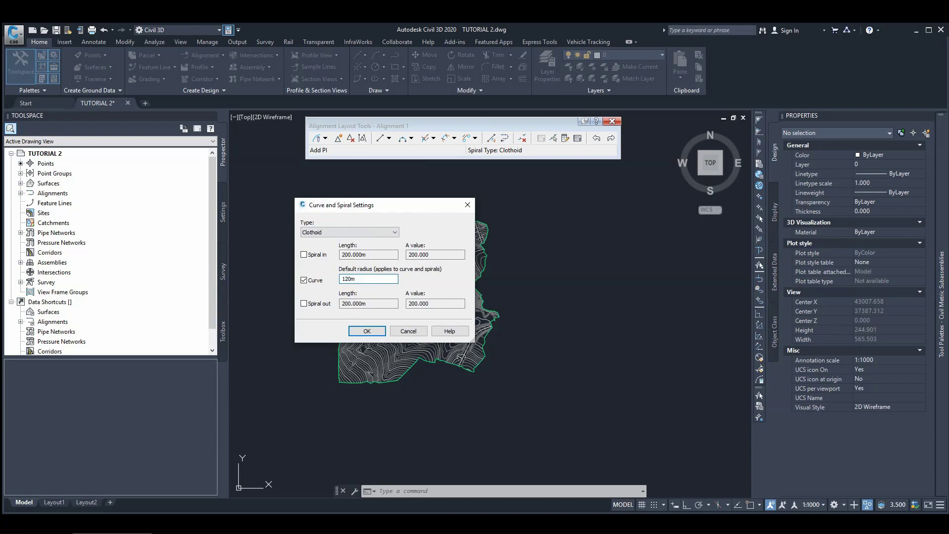
click(368, 278)
click(367, 331)
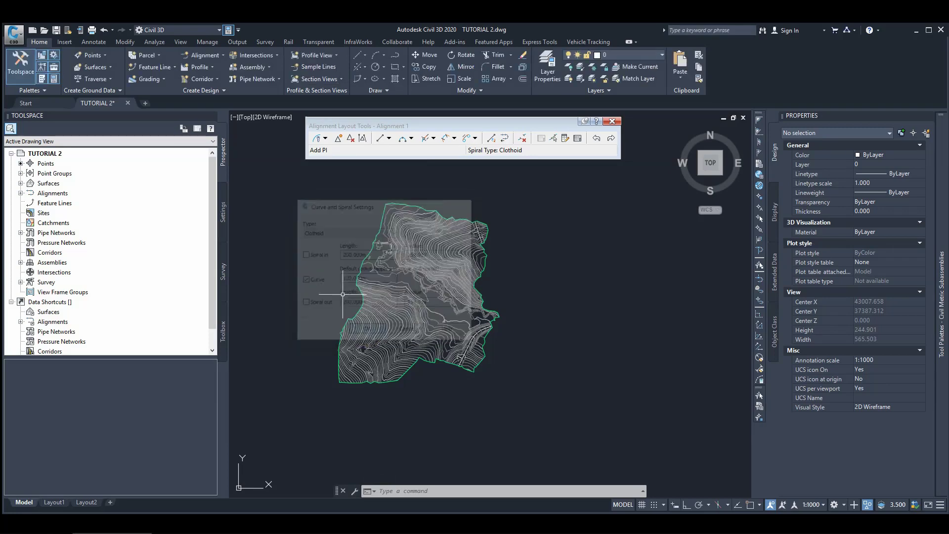
Begin a Tangent-Tangent (With curves) layout at the endpoint of the short road stub in the southeast of the surface
click(325, 138)
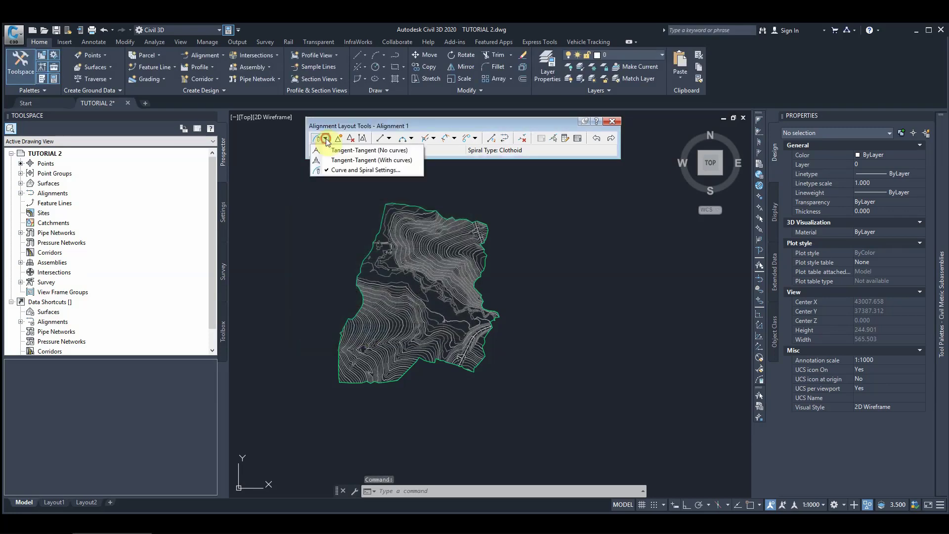
click(334, 163)
scroll(465, 346, up, 5)
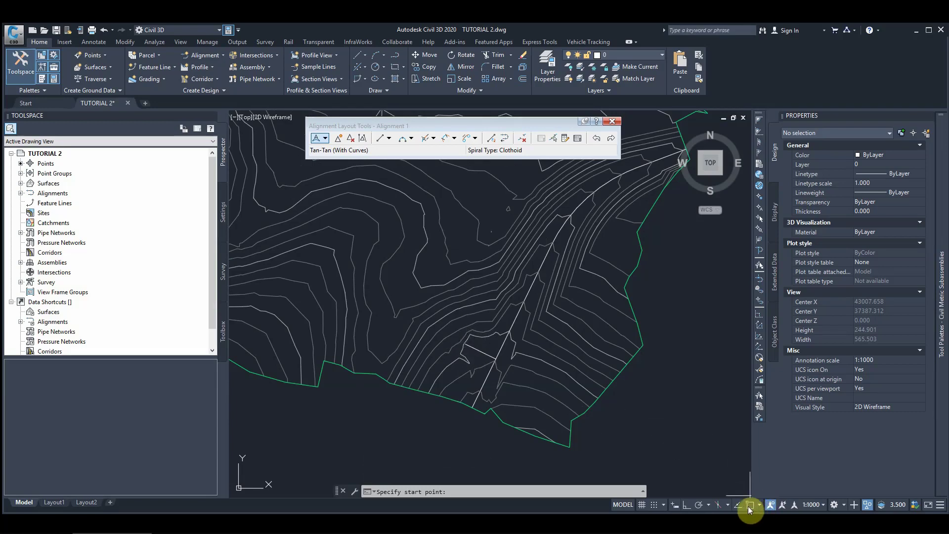
shift+right_click(453, 341)
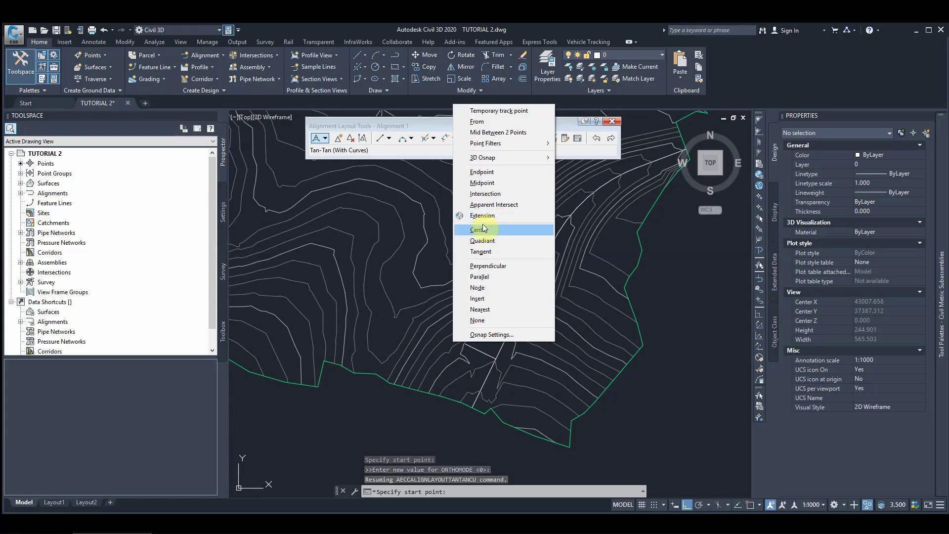
click(483, 172)
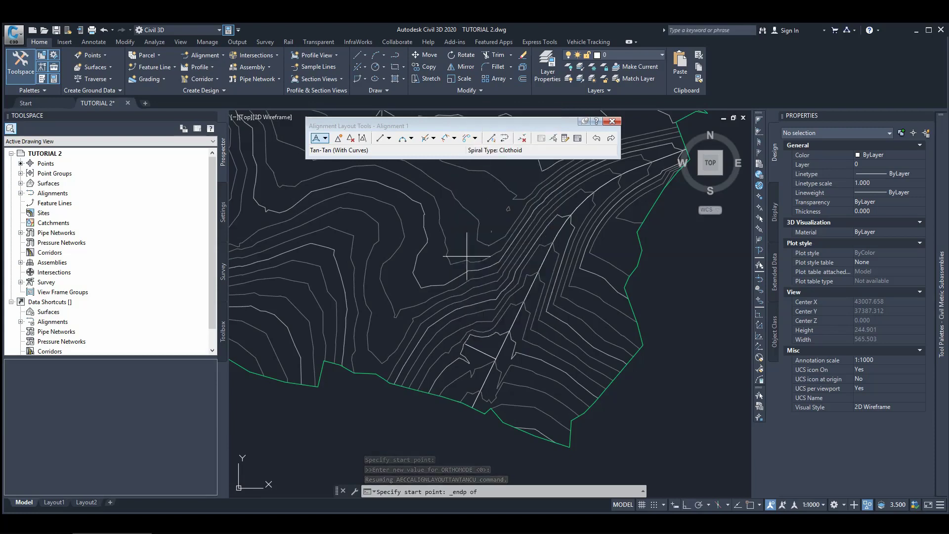
click(466, 343)
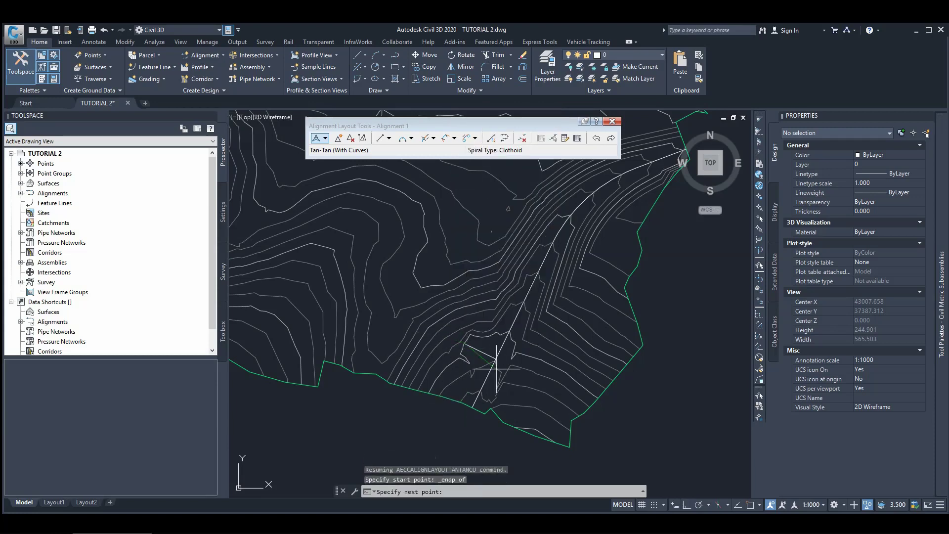
Place the alignment's first PI northwest of the start point, in line with the southeast road stub, using the Extension snap
scroll(491, 371, down, 2)
scroll(482, 361, up, 1)
scroll(519, 381, down, 3)
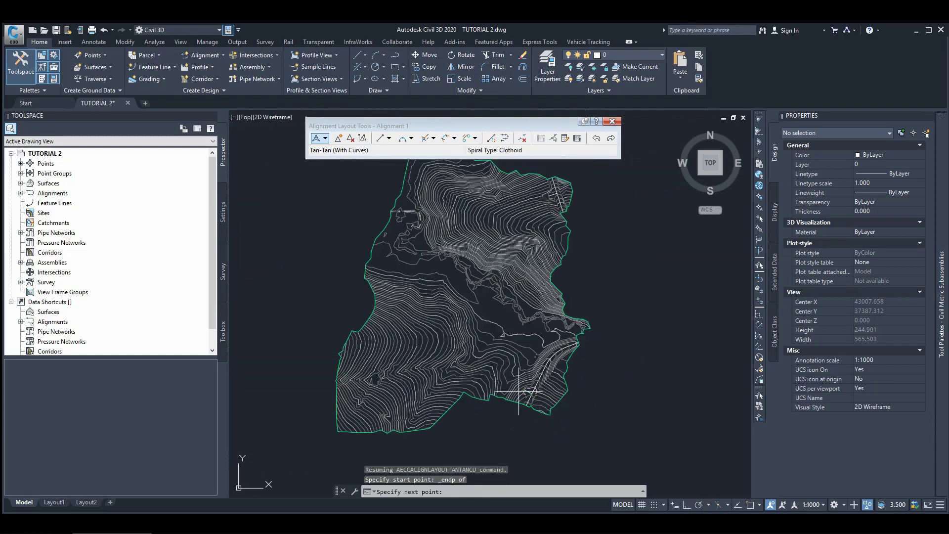
scroll(526, 392, up, 2)
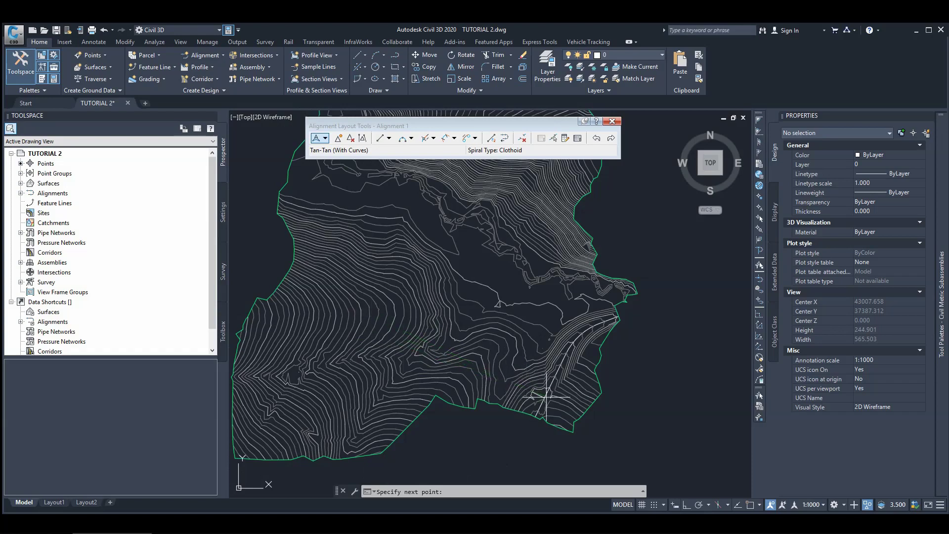
shift+right_click(493, 389)
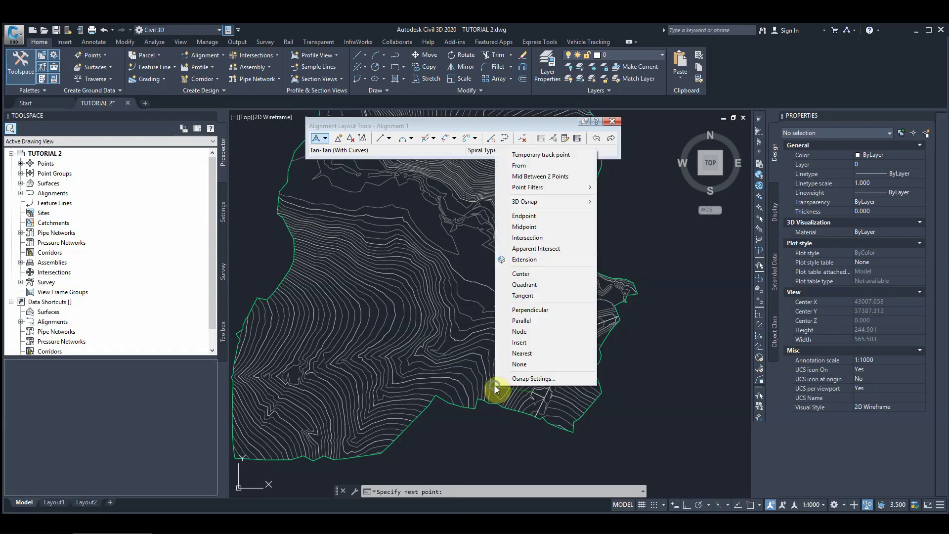
click(518, 270)
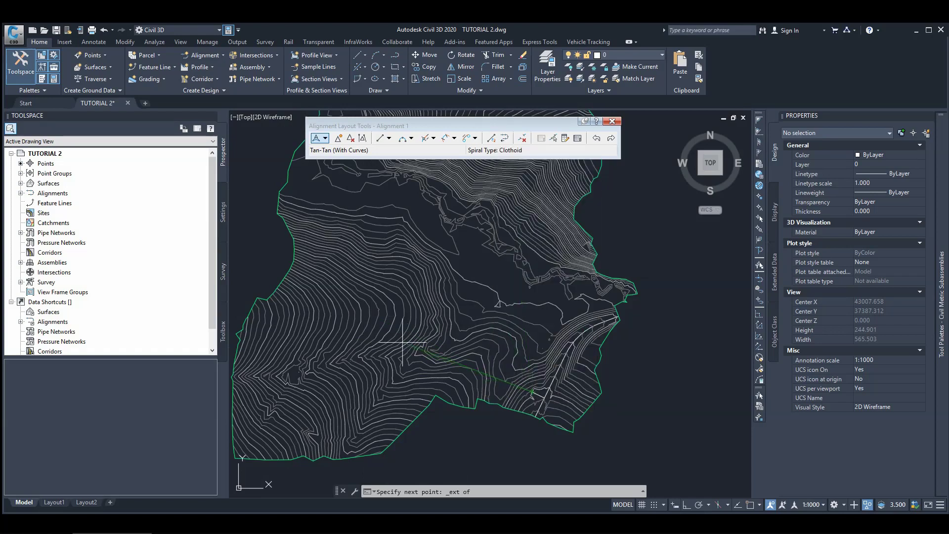
scroll(533, 392, up, 3)
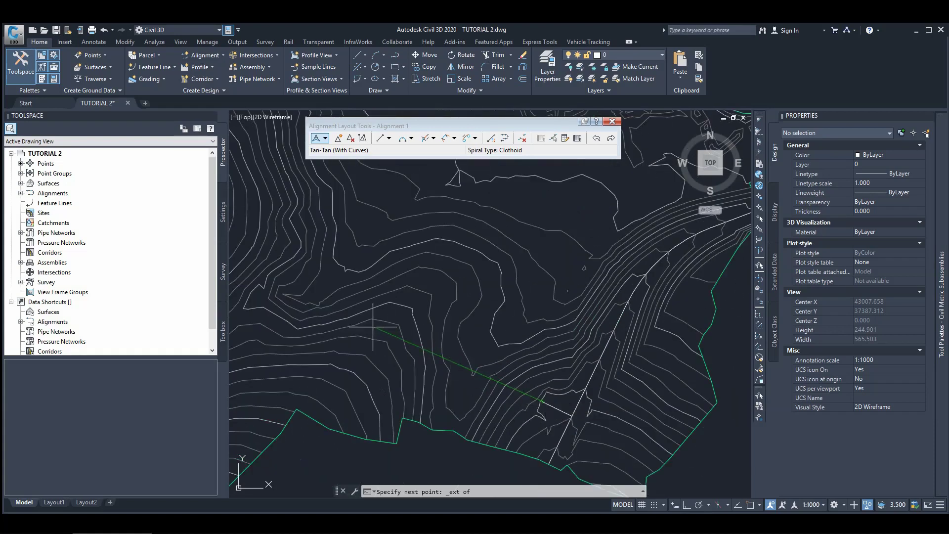
click(245, 250)
scroll(392, 318, down, 5)
scroll(415, 332, up, 3)
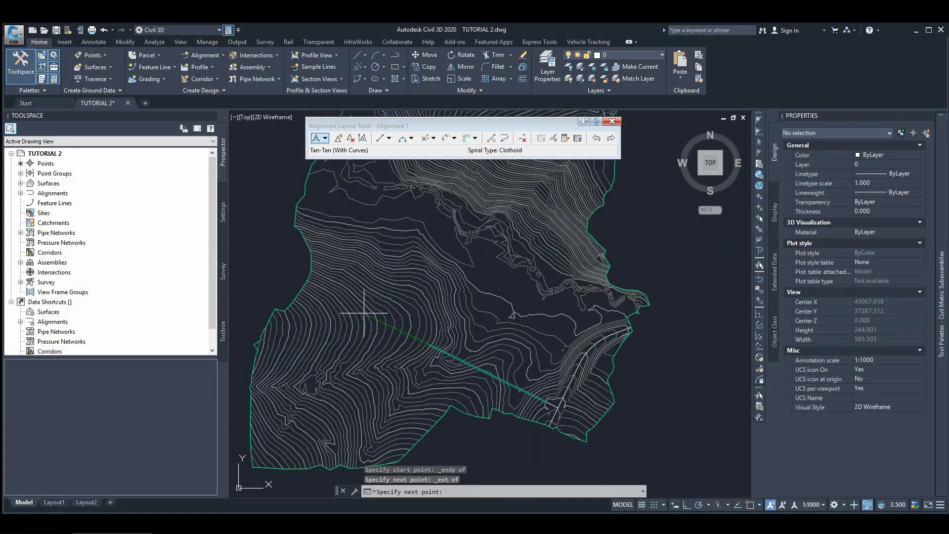
scroll(396, 341, down, 2)
click(424, 345)
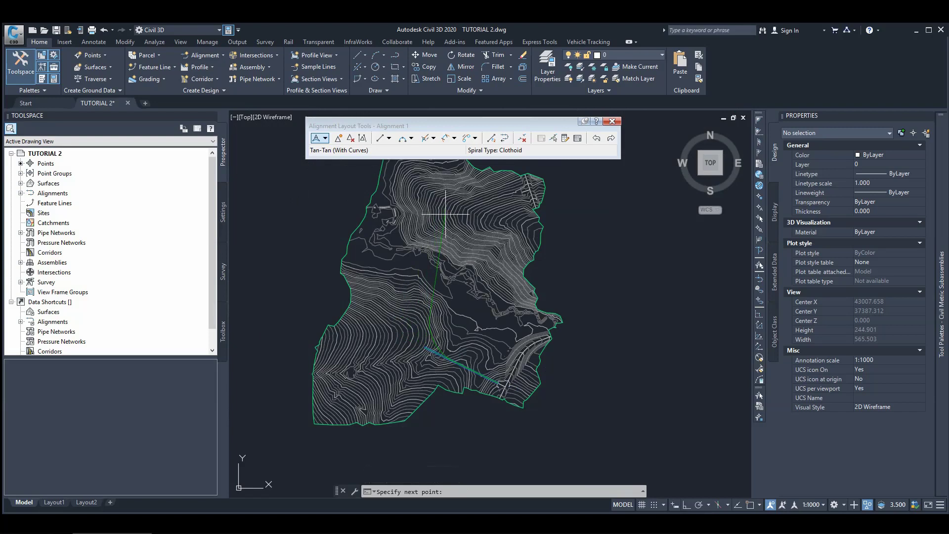
Place the second PI across the valley on the northern slope, in line with the northeast road stub, using the Extension snap
shift+right_click(522, 192)
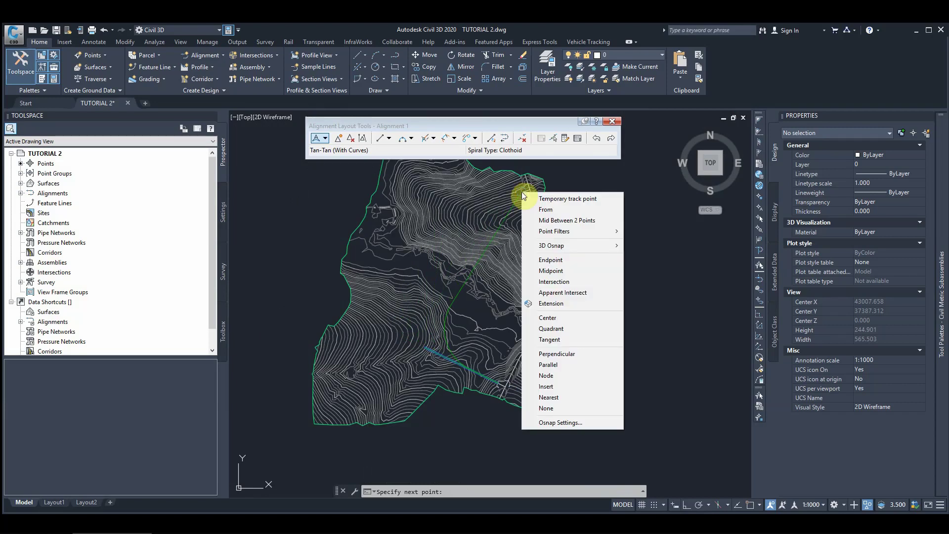
click(547, 309)
scroll(510, 203, up, 3)
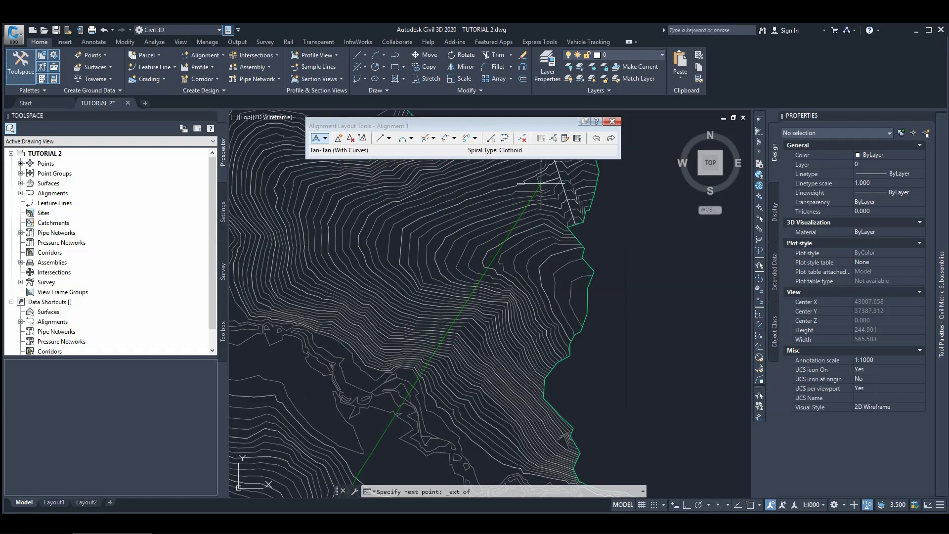
click(340, 249)
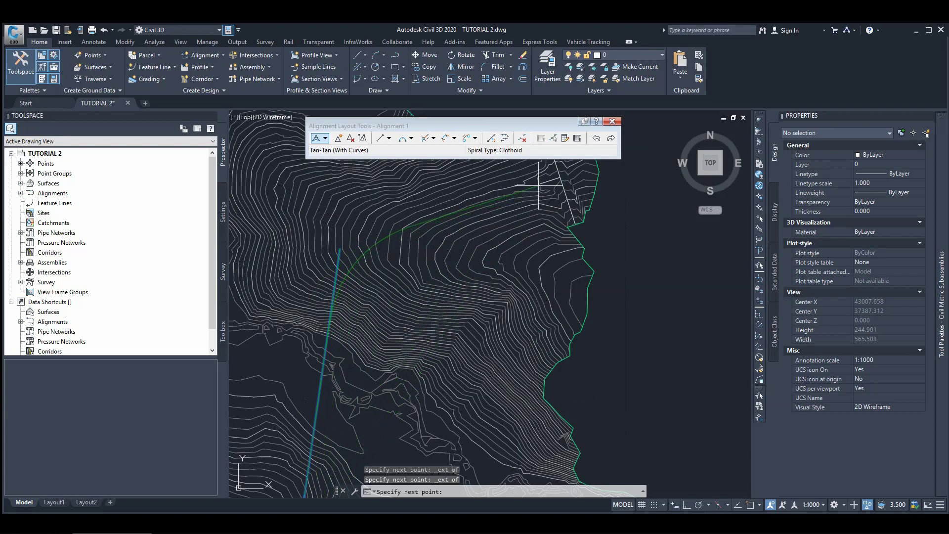
End the alignment at the endpoint of the northeast road stub and finish the tangent layout
shift+right_click(501, 205)
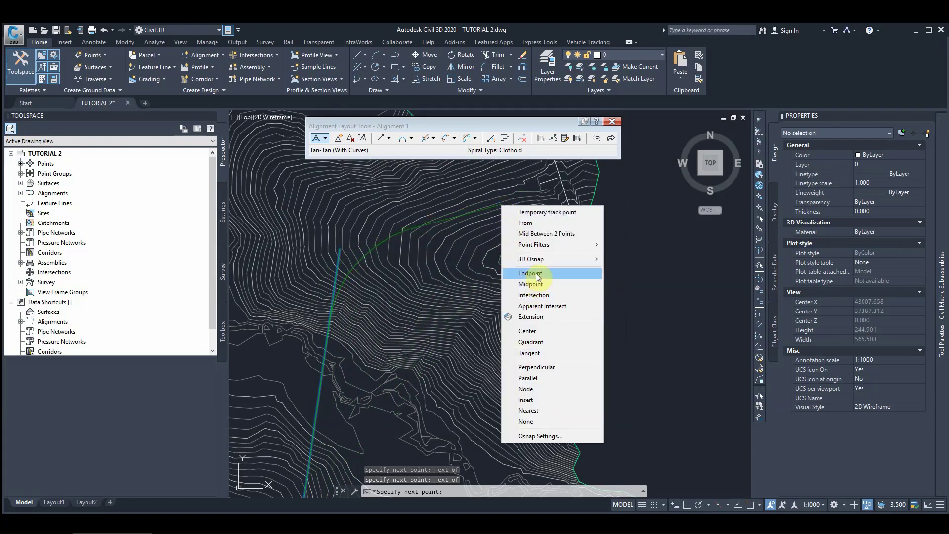
click(530, 273)
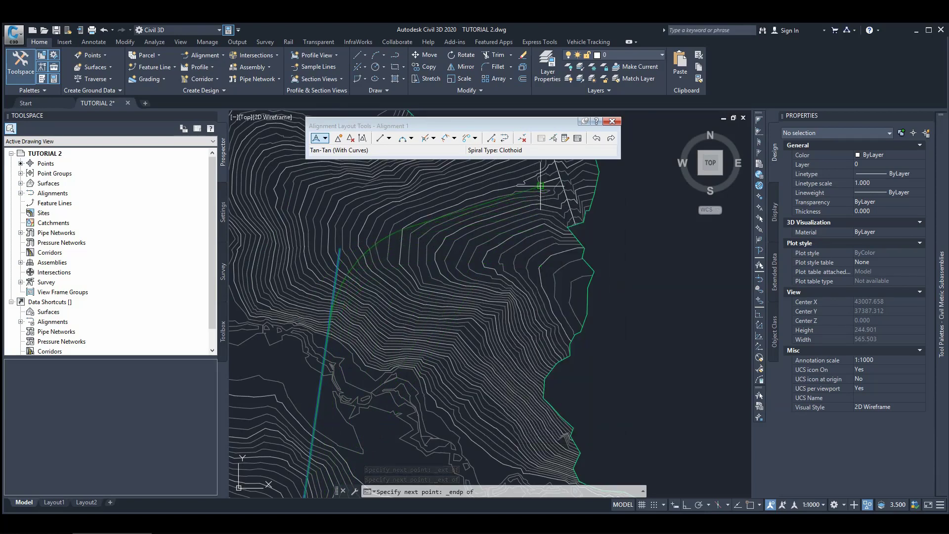
scroll(540, 182, up, 3)
click(539, 183)
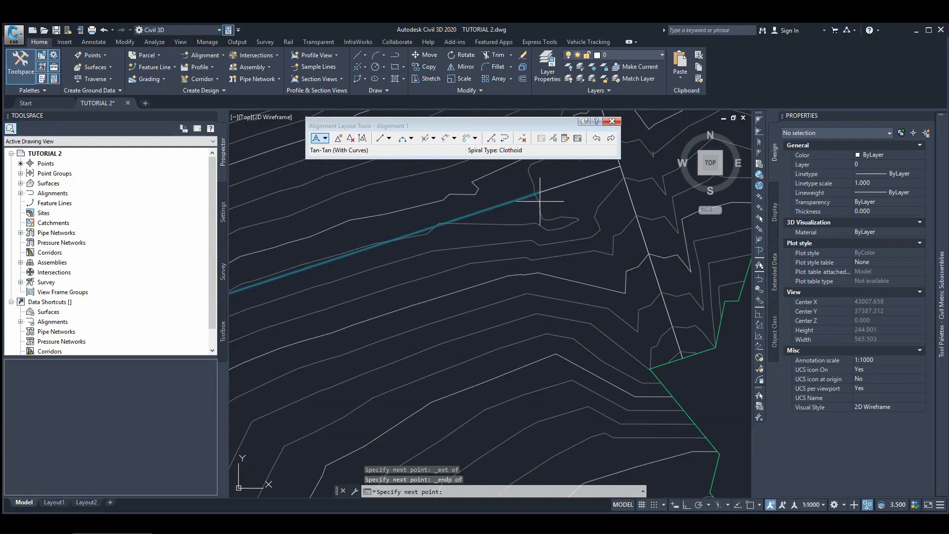
scroll(548, 232, down, 4)
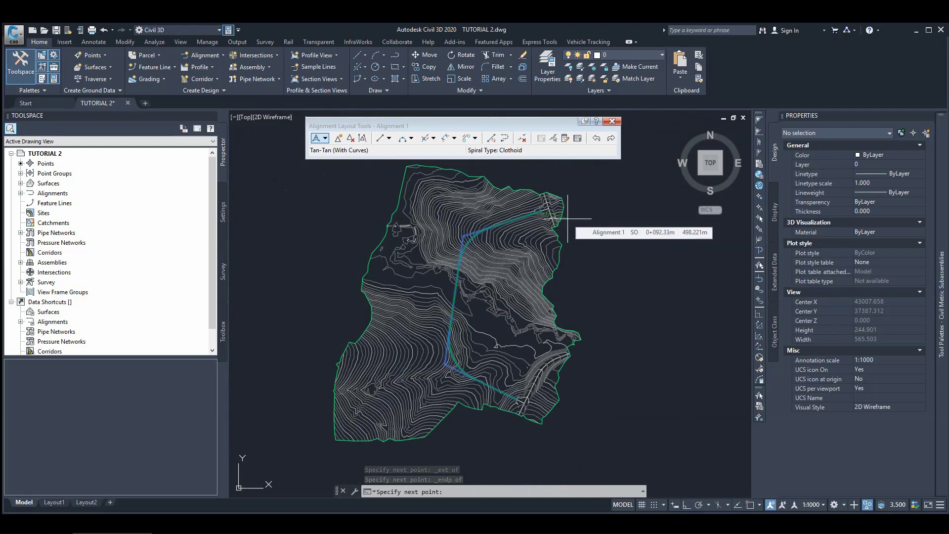
key(Return)
Select the finished alignment and move its southern PI farther northwest, keeping it in line with the first tangent
scroll(568, 217, up, 5)
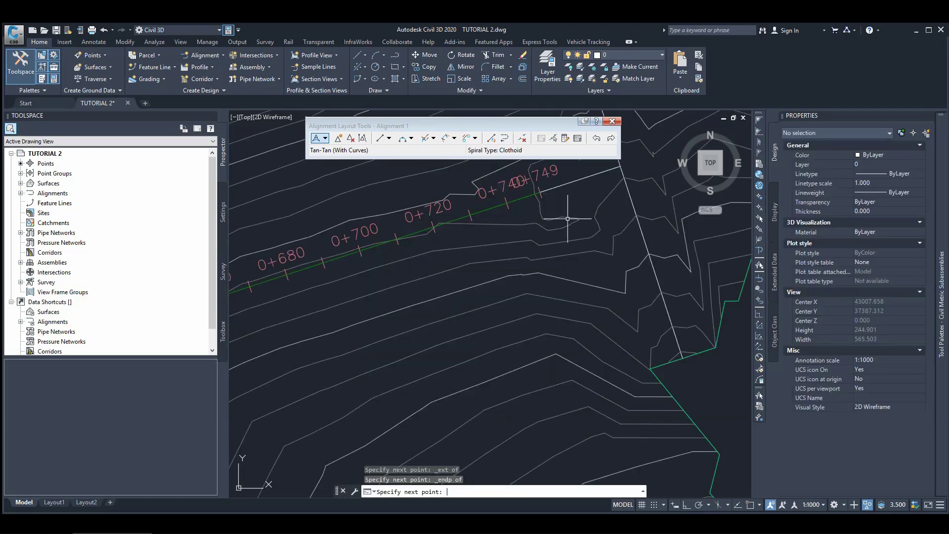
scroll(466, 271, down, 10)
scroll(465, 270, up, 3)
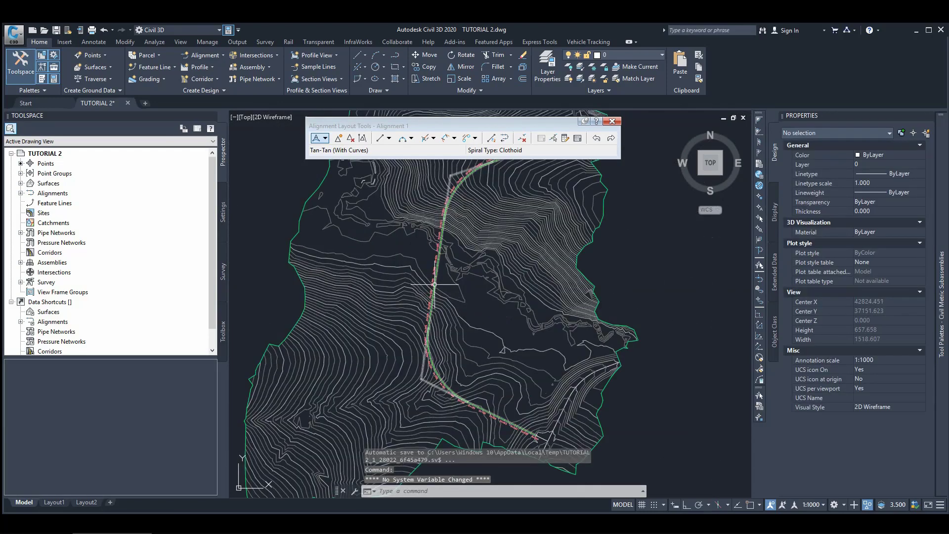
click(435, 284)
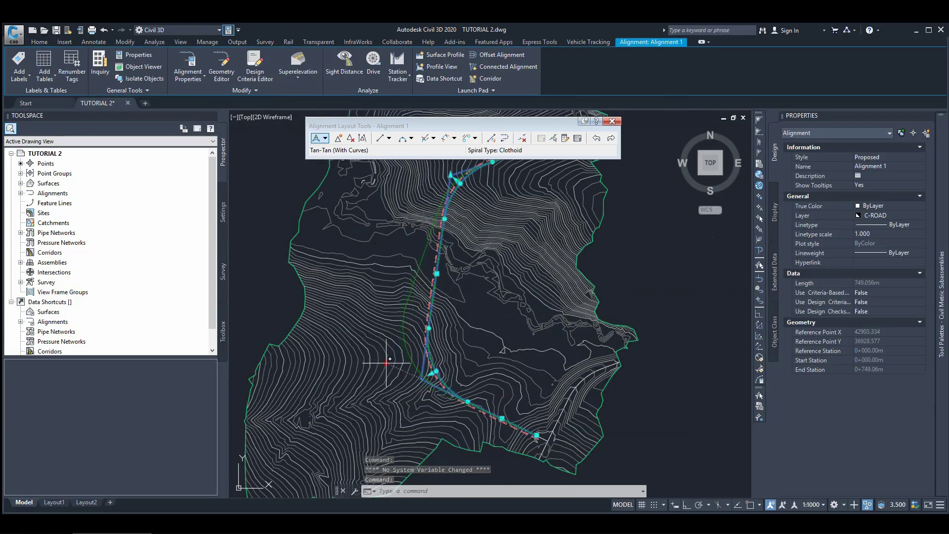
click(387, 362)
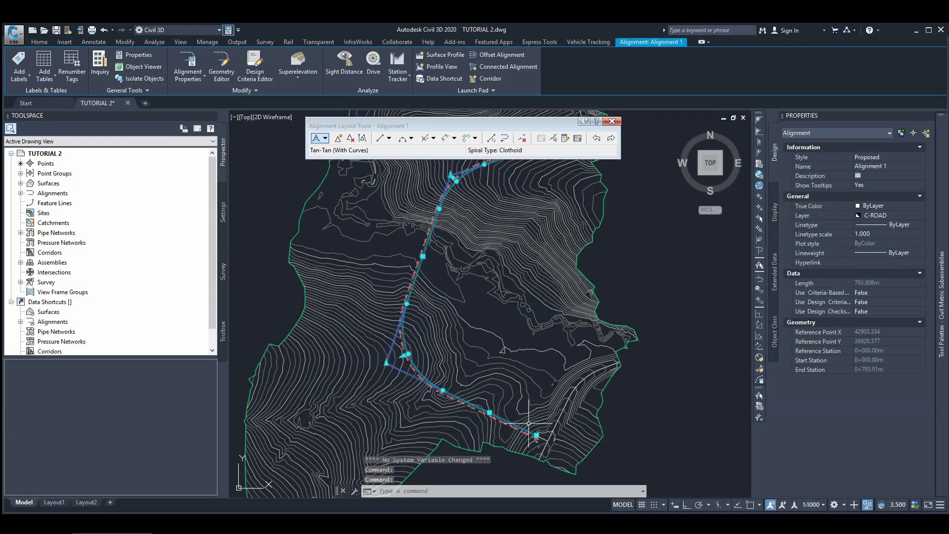
Deselect the alignment and examine its adjusted route and the station labels along its southeastern start
scroll(543, 433, down, 2)
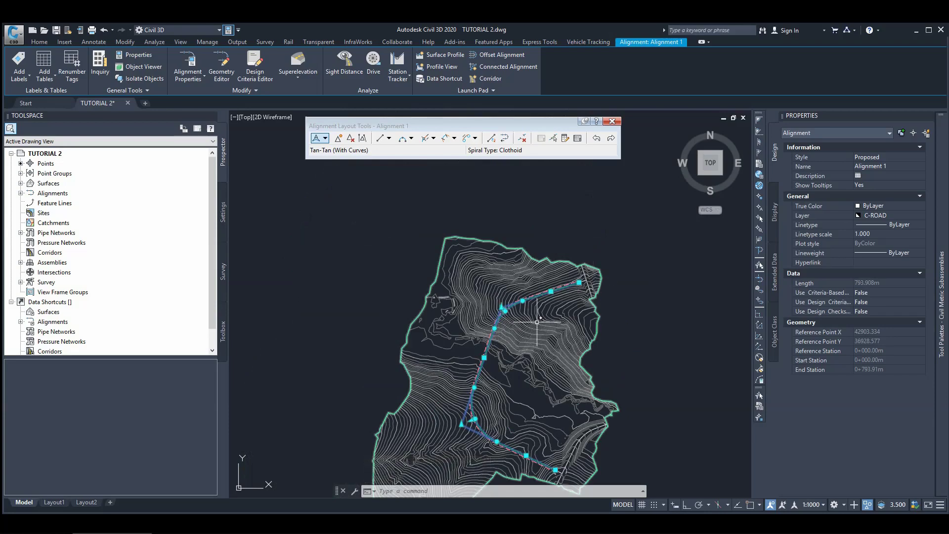
scroll(459, 309, down, 2)
scroll(514, 326, up, 2)
scroll(514, 326, down, 2)
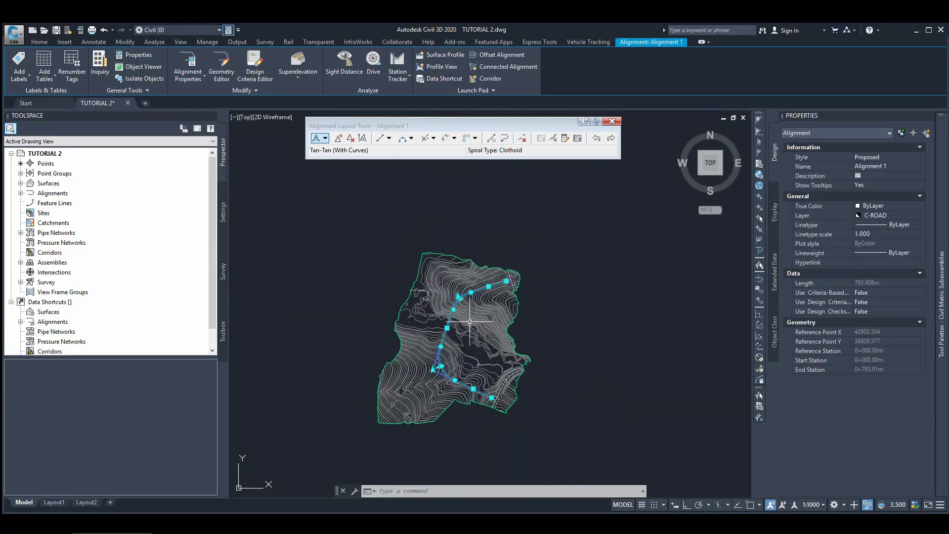
scroll(488, 314, up, 2)
click(482, 327)
key(Escape)
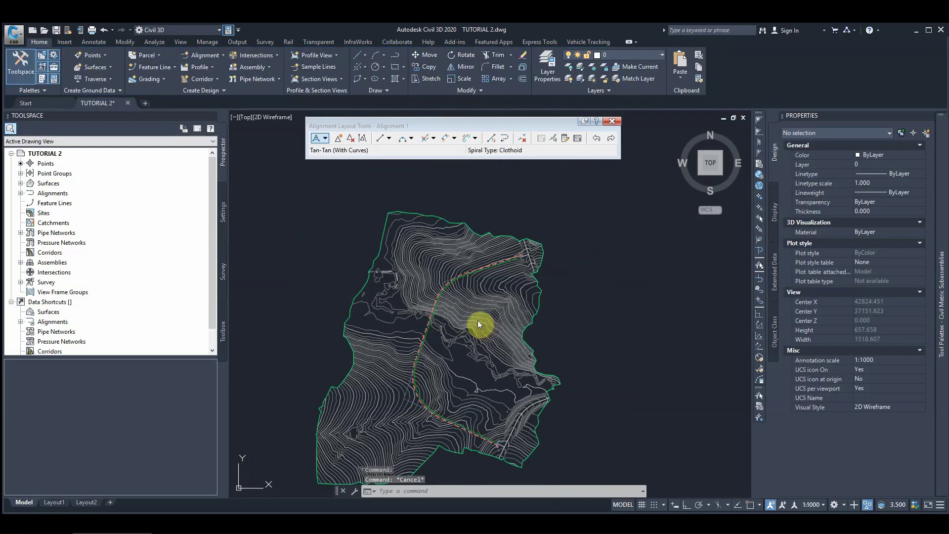
click(448, 305)
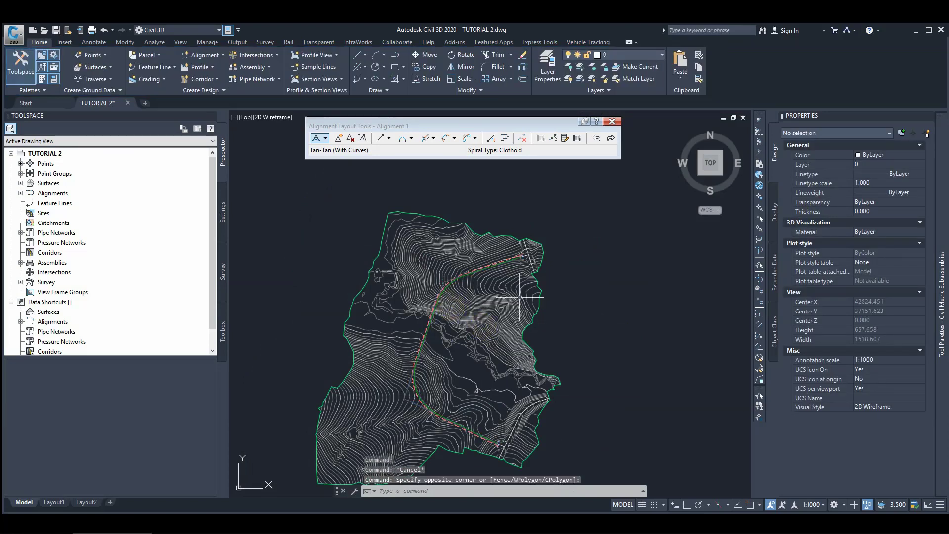
scroll(495, 452, up, 6)
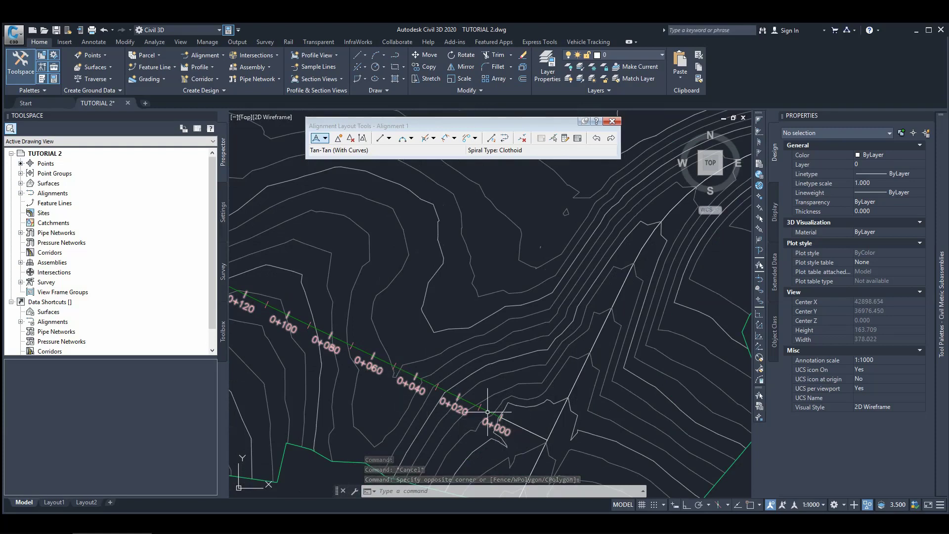
scroll(381, 366, down, 6)
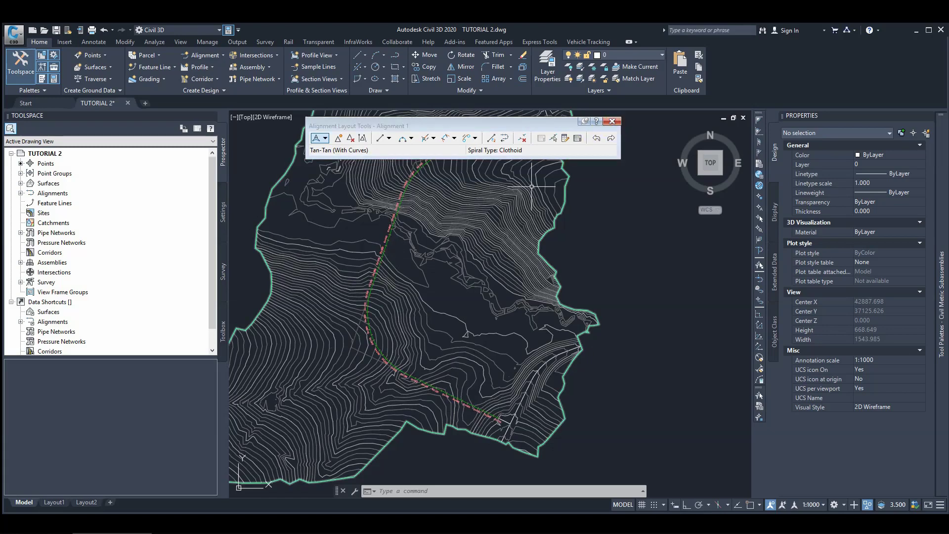
Close the alignment layout tools and open the label group along Alignment 1 for editing
scroll(376, 265, up, 2)
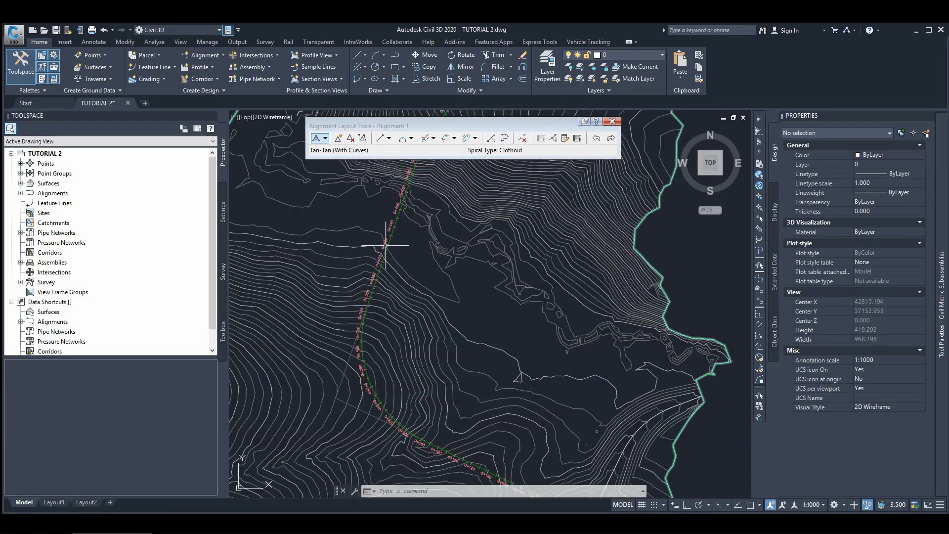
click(605, 124)
click(382, 257)
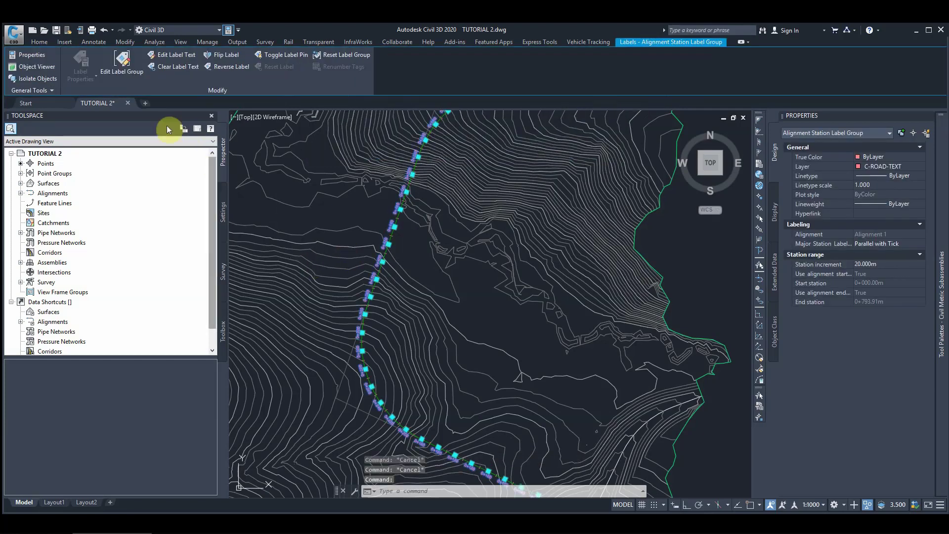
click(120, 74)
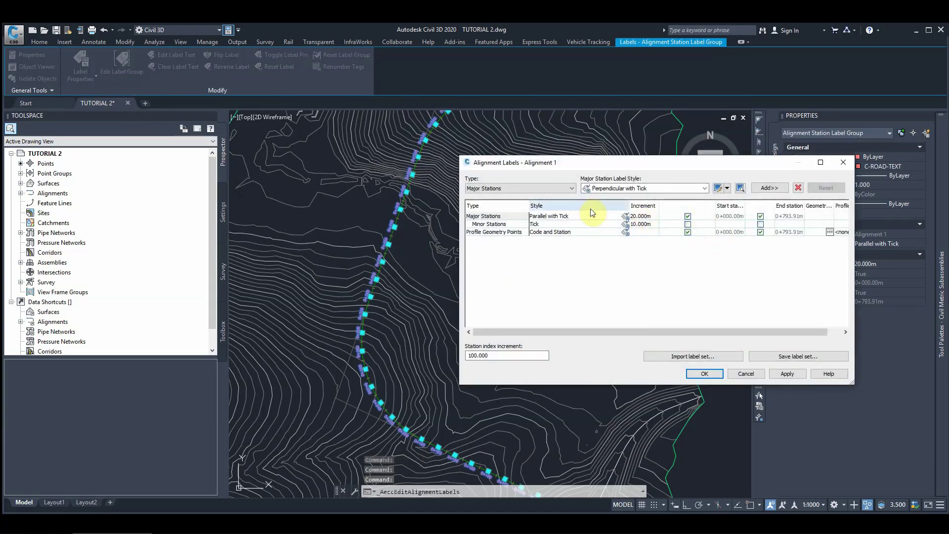
Choose Perpendicular with Tick as the major station label style and remove the existing Major Stations labels from the list
click(651, 189)
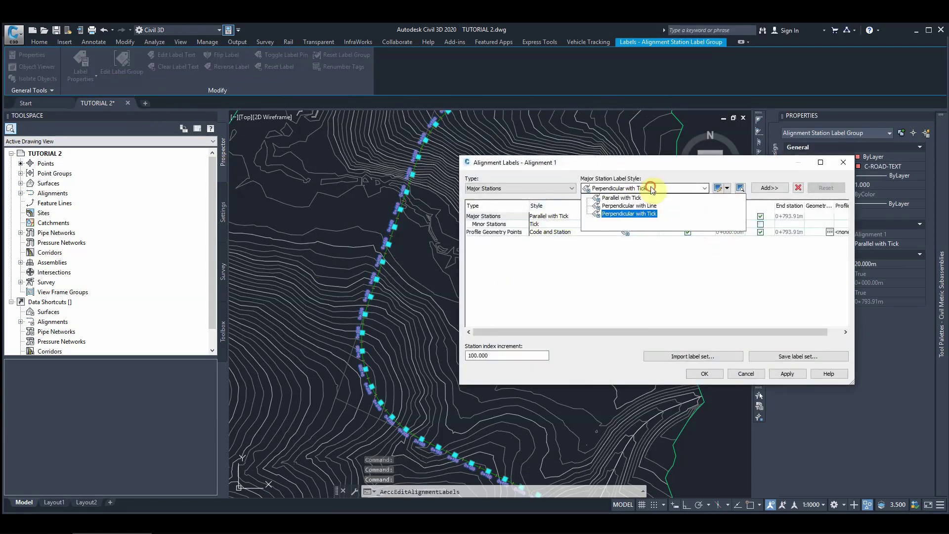
click(629, 213)
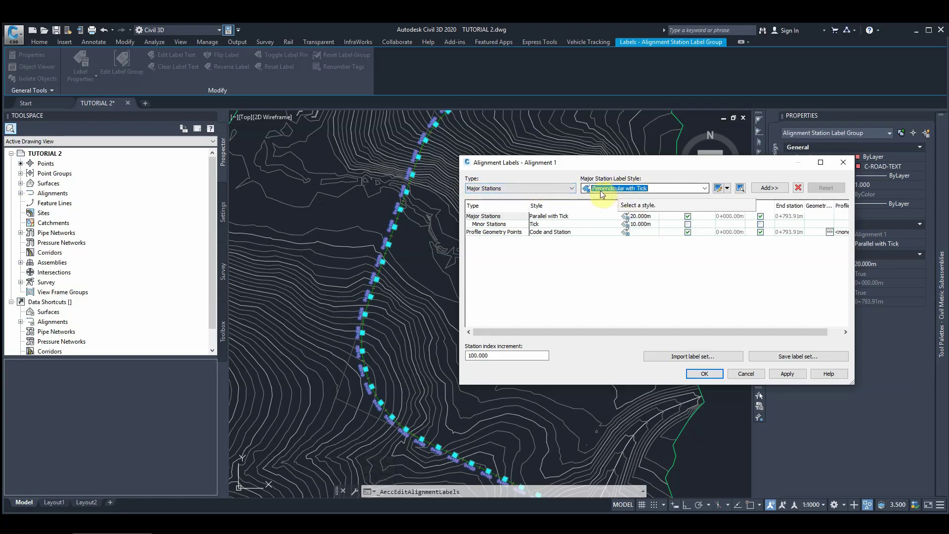
click(636, 189)
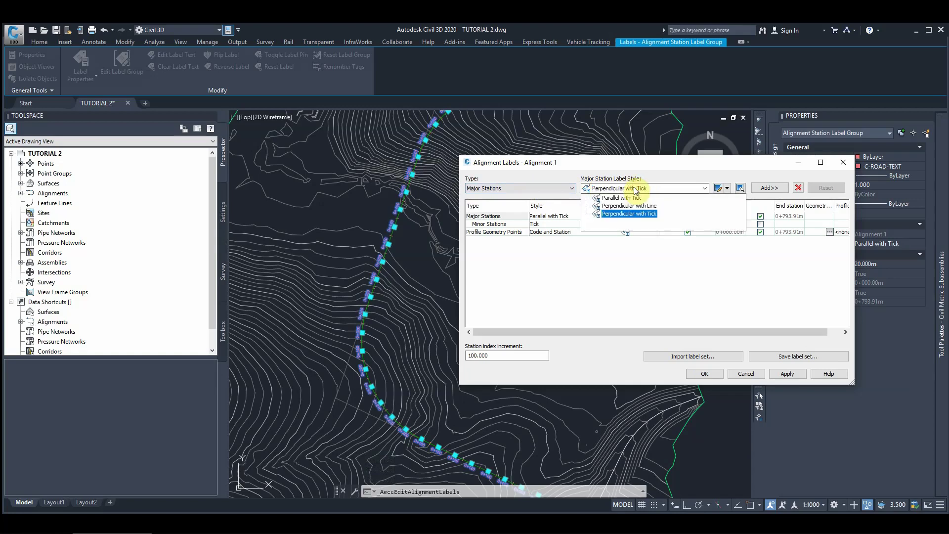
click(618, 216)
click(487, 217)
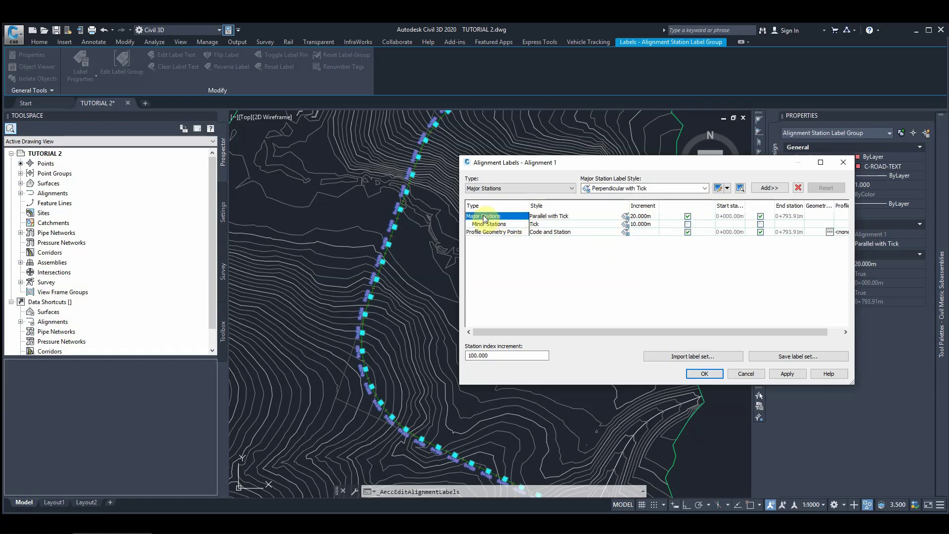
click(798, 189)
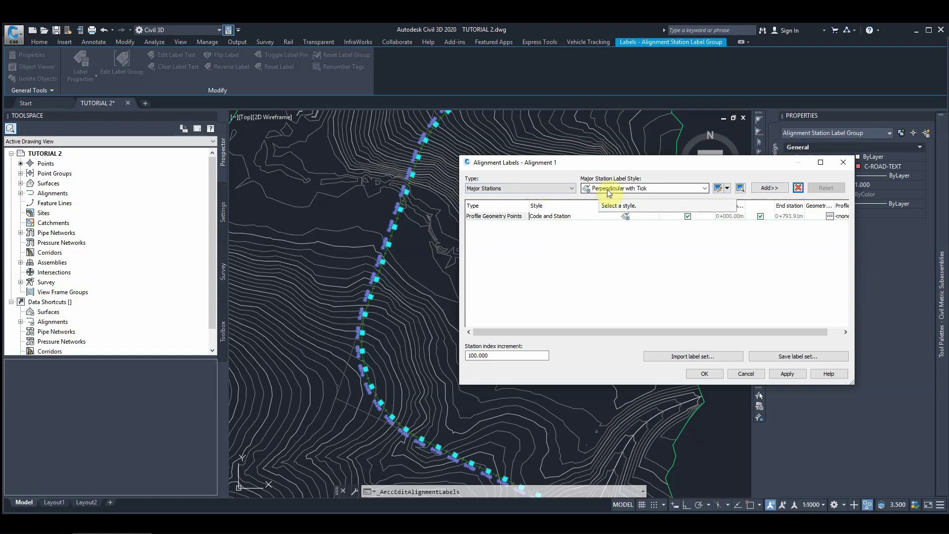
Copy the Perpendicular with Tick style, naming the copy Chainages 20m with Tick and its Station component Chainage
click(727, 189)
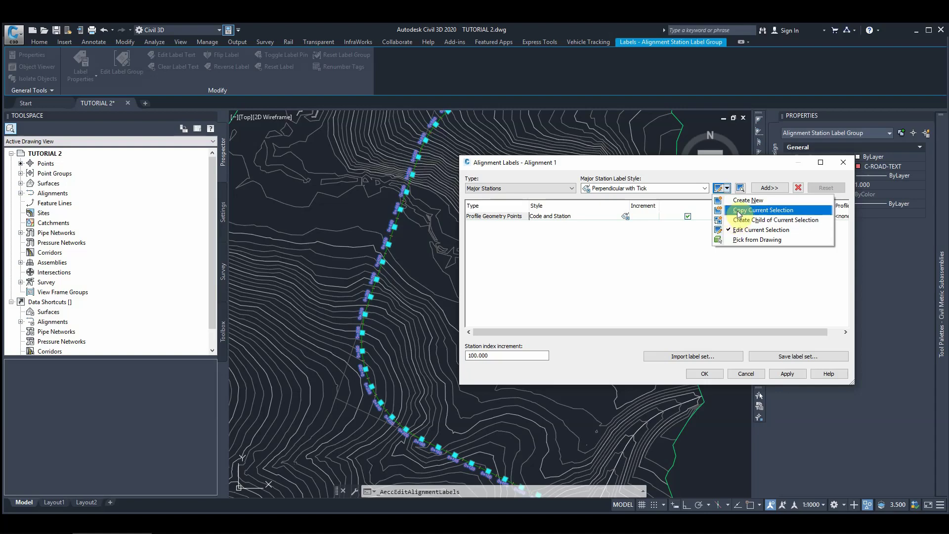
click(739, 212)
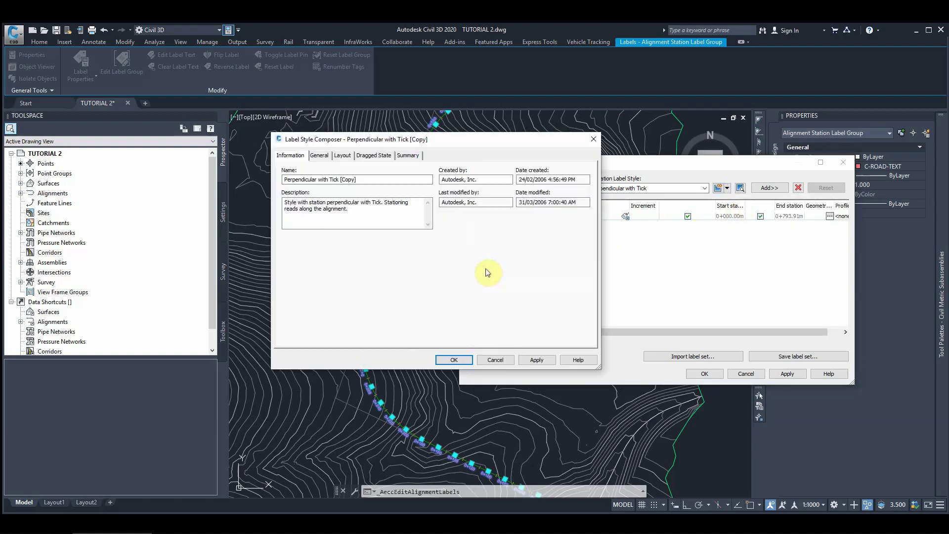
double_click(303, 179)
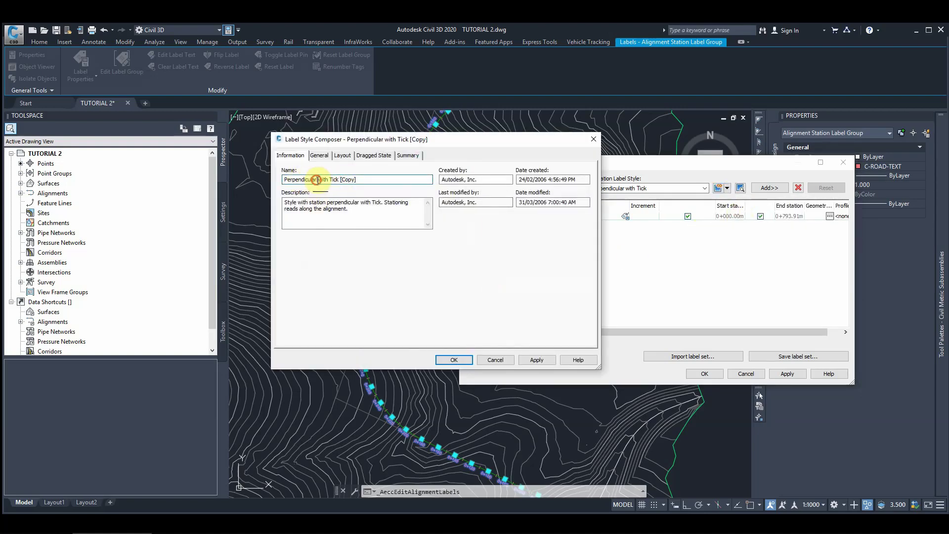
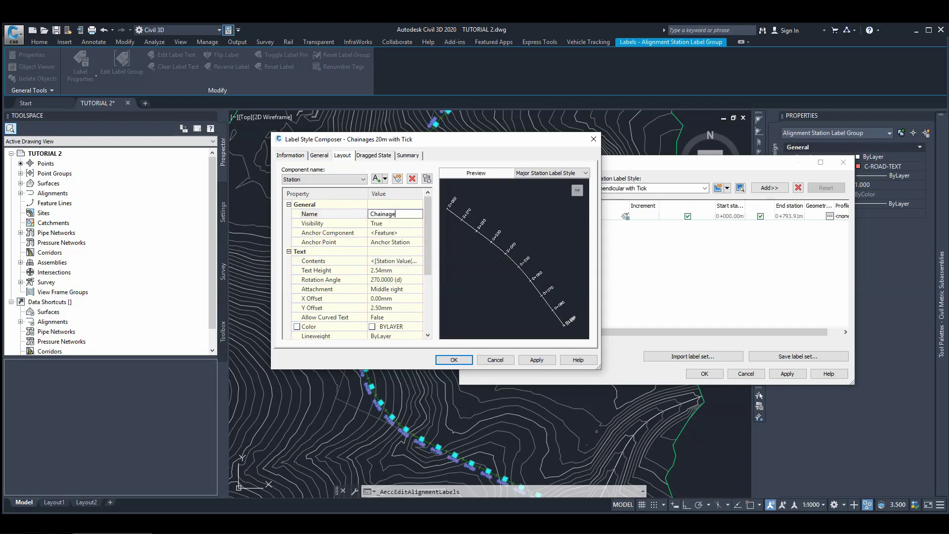
Open the Chainage component's text contents and set the Station Value to station format with a precision of 1
click(418, 262)
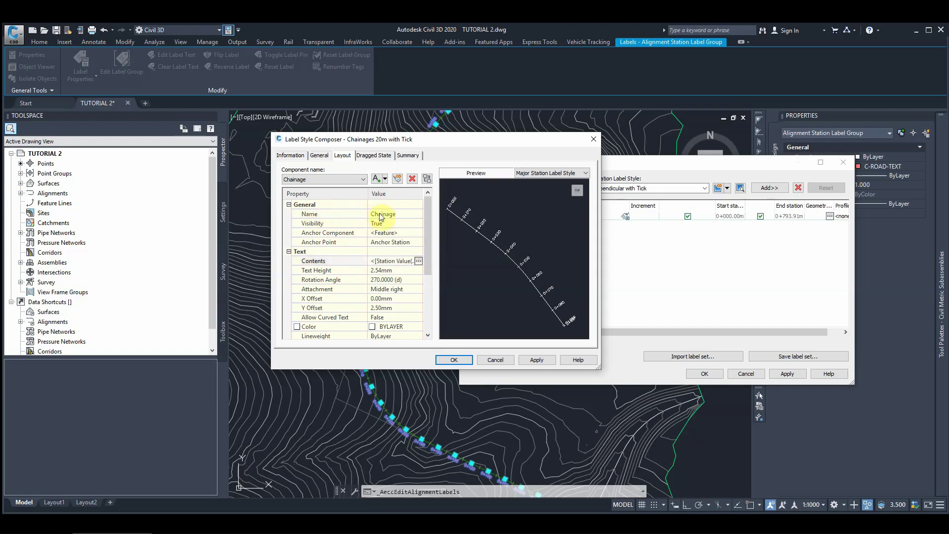
click(419, 262)
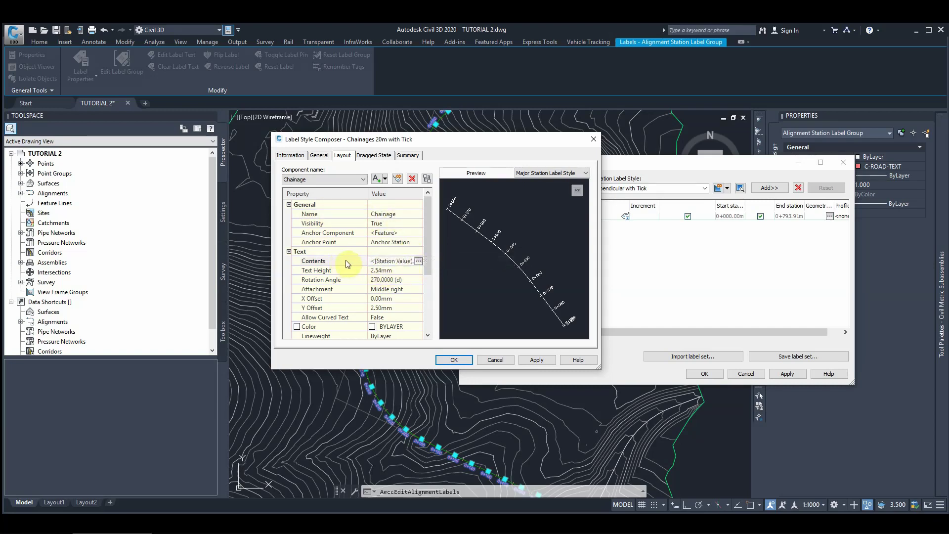
click(418, 262)
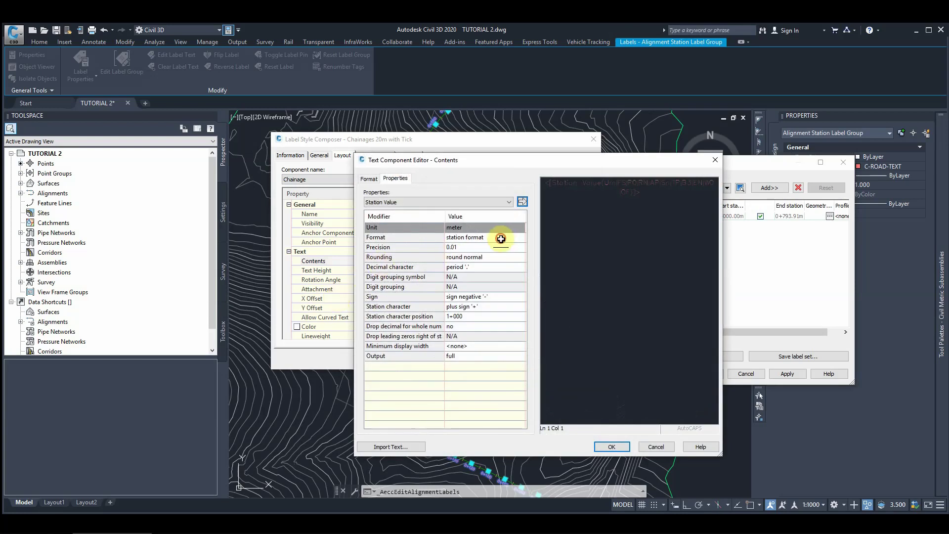
click(409, 202)
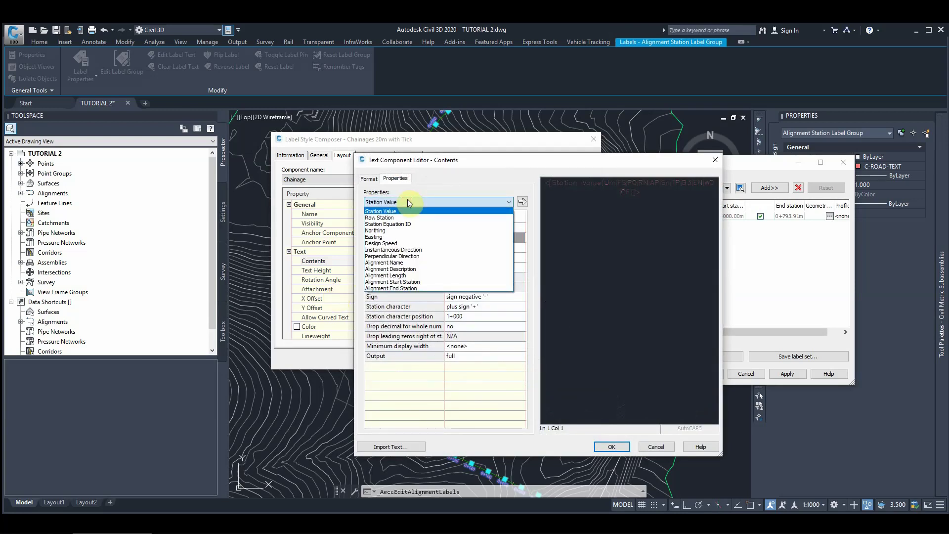
click(409, 202)
click(461, 236)
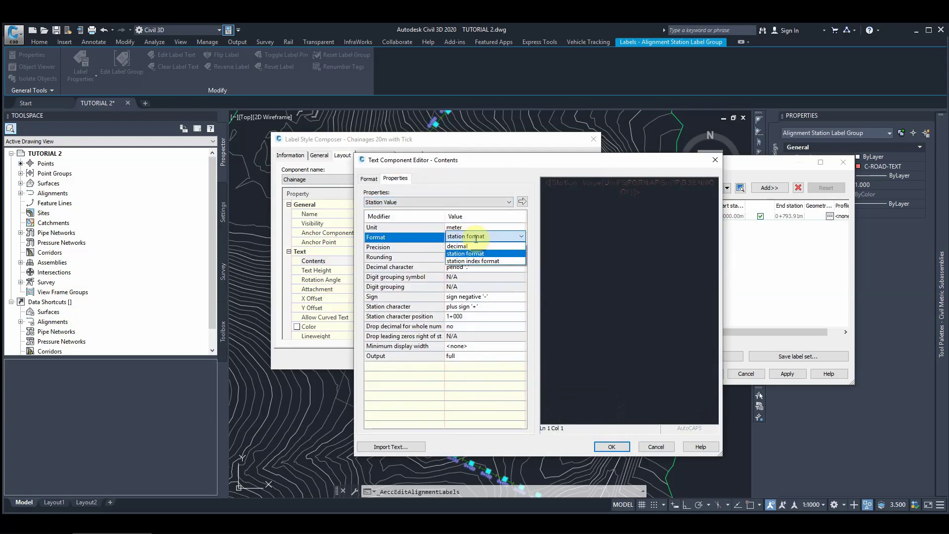
click(461, 246)
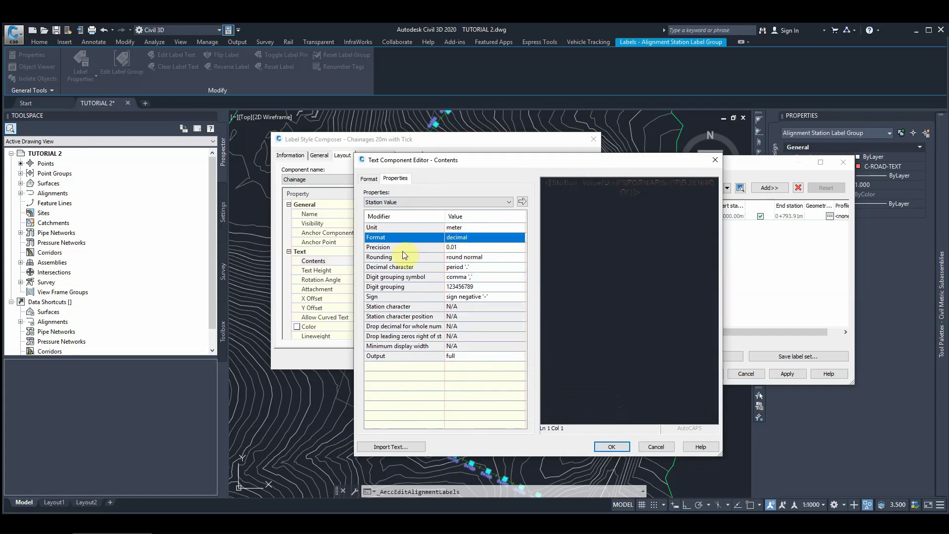
click(460, 257)
Insert the prefix "Ch: " before the station value in the Chainage text and accept the contents
click(603, 185)
drag(602, 185, 542, 199)
click(544, 194)
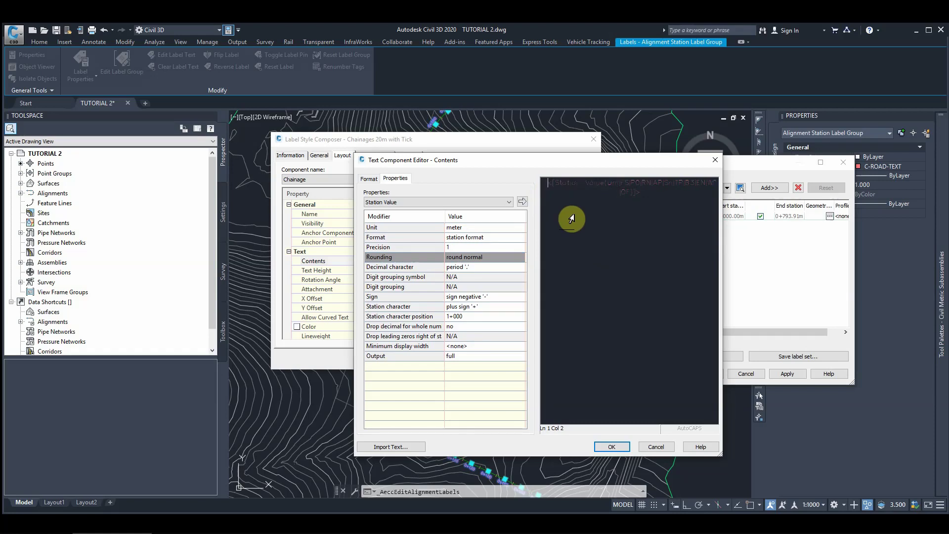
text(Ch:)
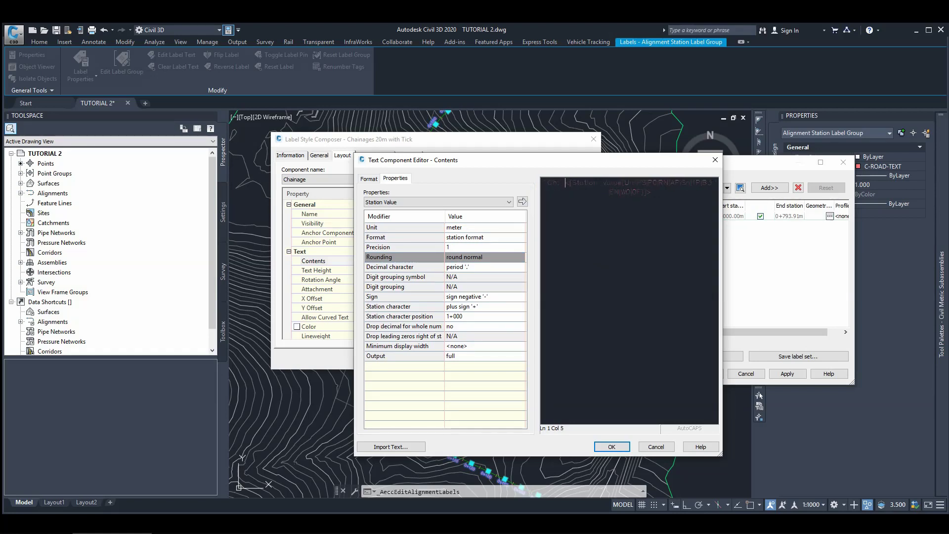
click(663, 194)
click(457, 248)
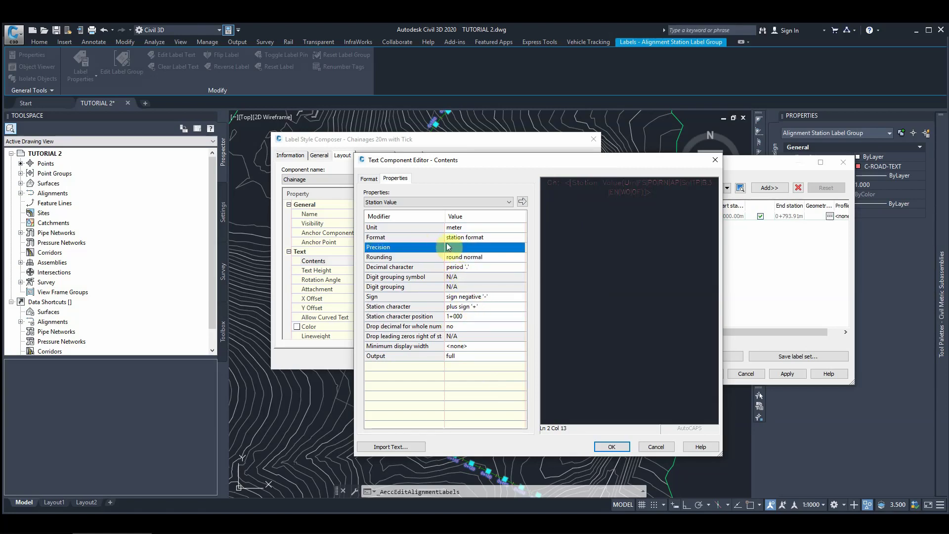
click(456, 248)
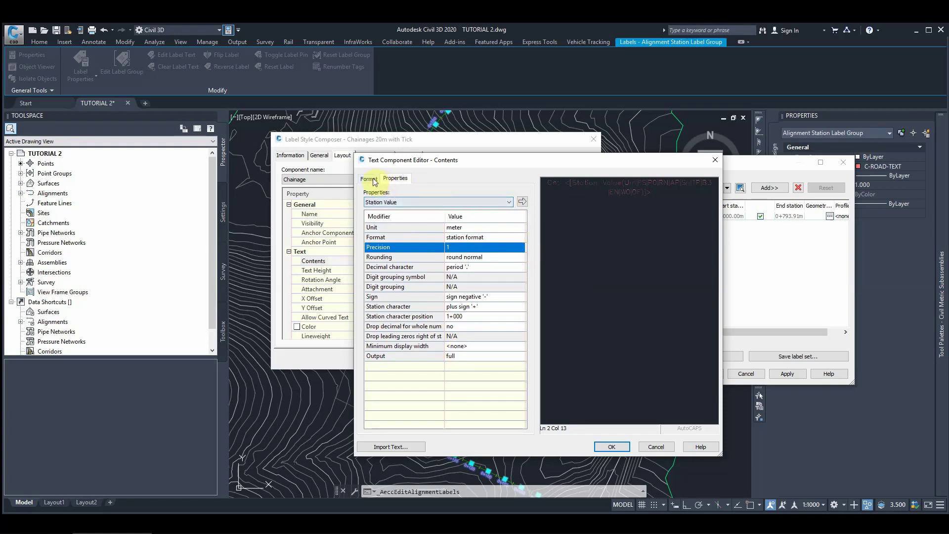
click(609, 447)
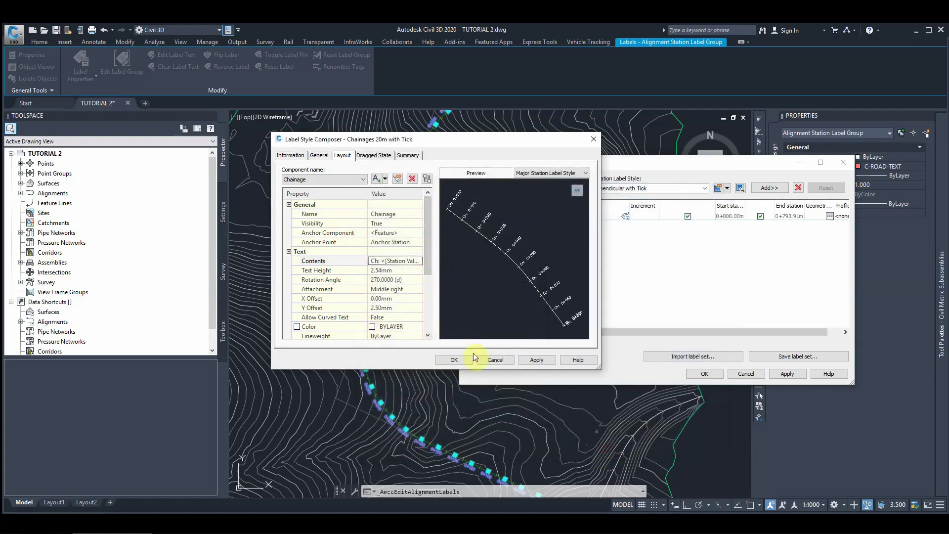
Save the Chainages 20m with Tick style and add it to the alignment as major station labels every 20 m
click(532, 360)
click(458, 360)
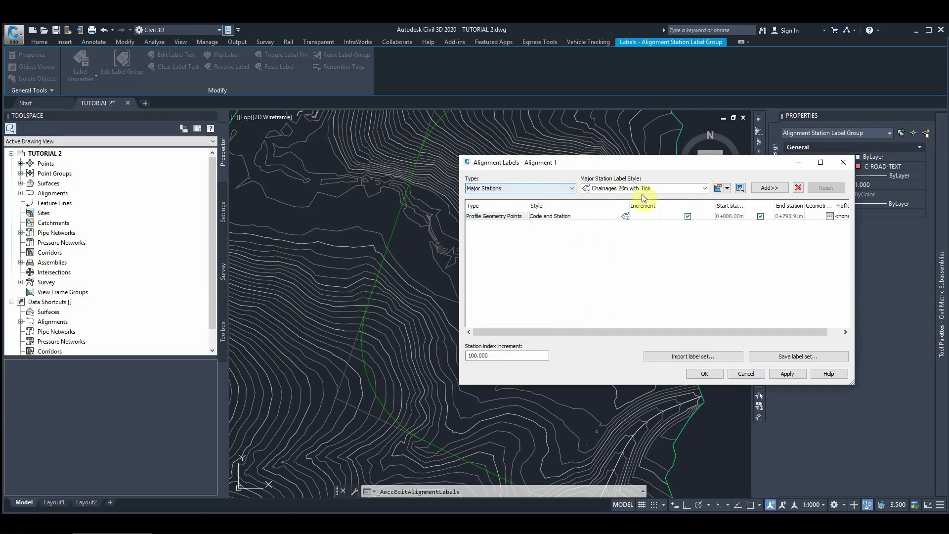
click(766, 190)
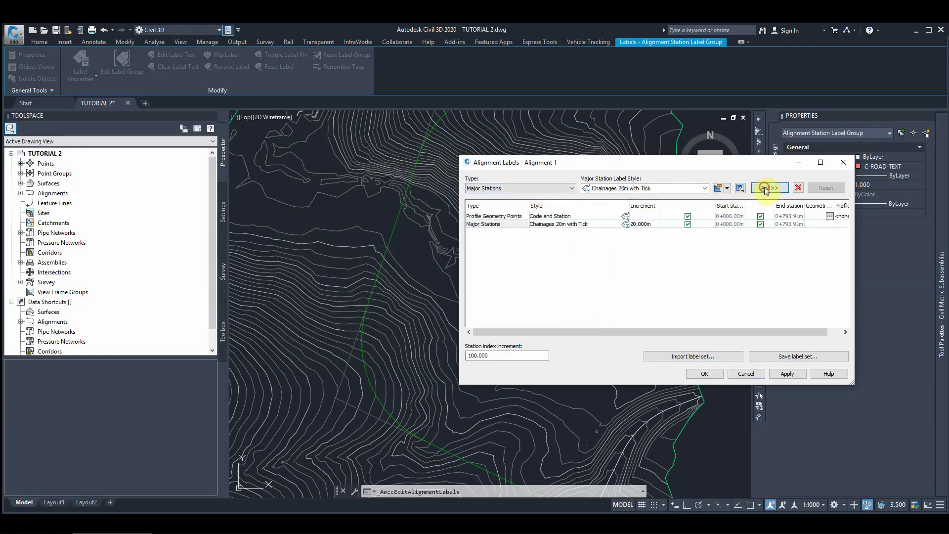
Add minor station labels with the Tick style every 10 m, apply the label set and close the label settings
click(567, 191)
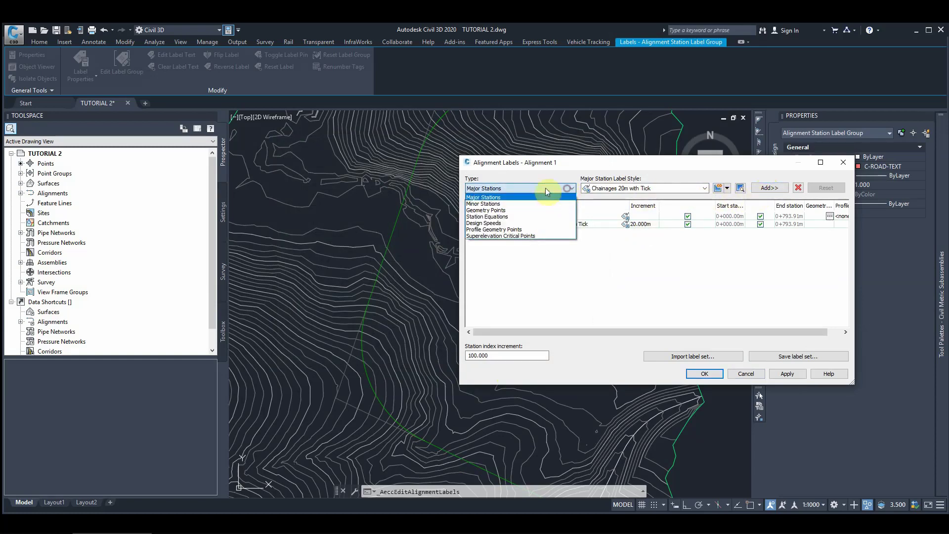
click(539, 202)
click(768, 188)
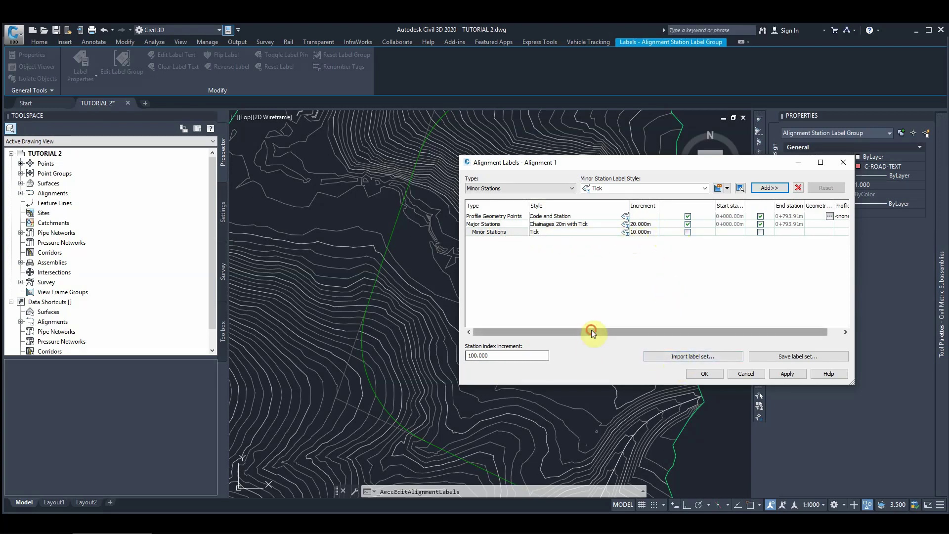
drag(591, 331, 622, 331)
click(774, 375)
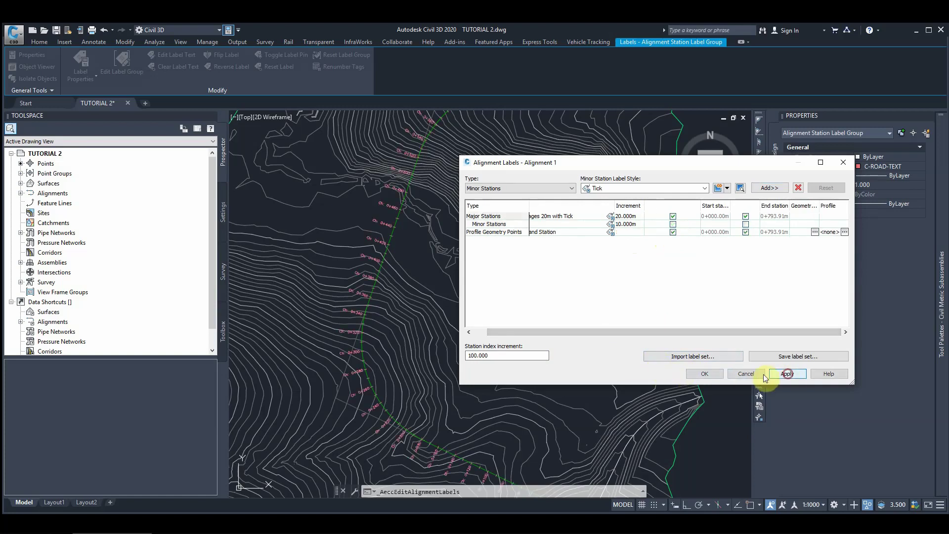
click(708, 375)
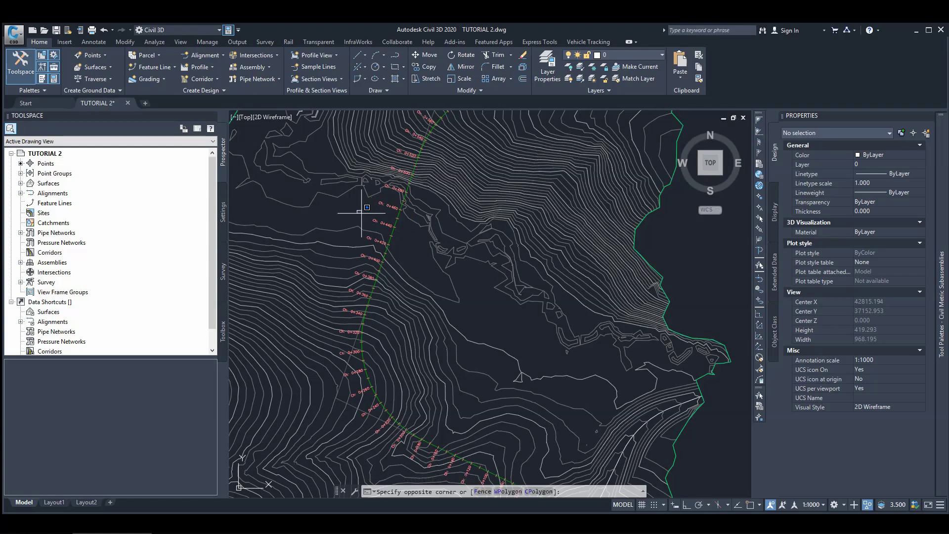
Examine the new chainage labels and ticks along the whole alignment, from its southeastern start to the northeast stub
key(Escape)
key(Escape)
scroll(425, 173, down, 5)
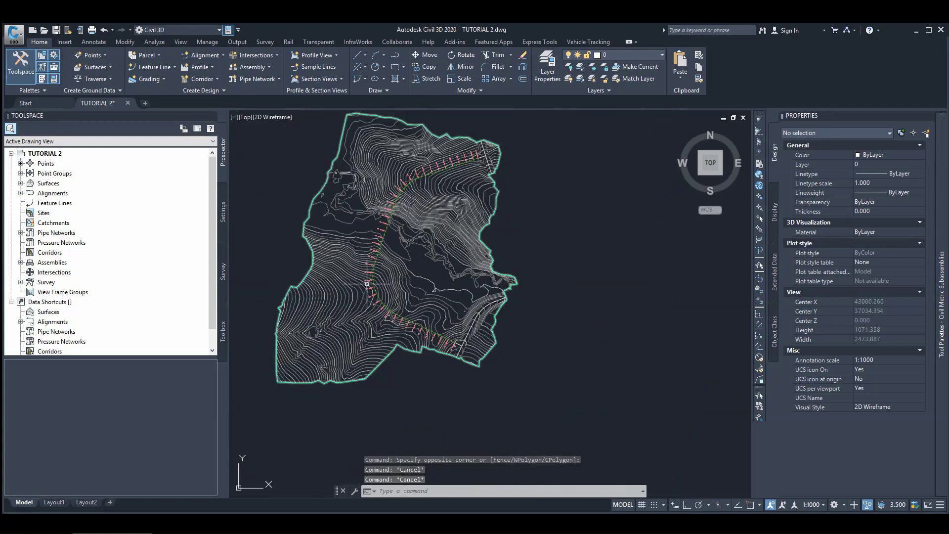
scroll(412, 297, up, 4)
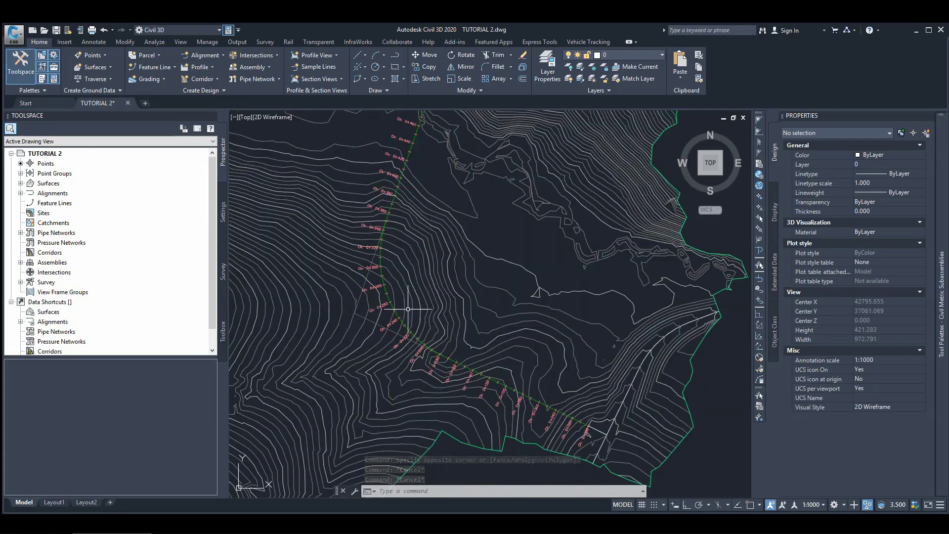
scroll(413, 293, down, 2)
scroll(413, 292, up, 2)
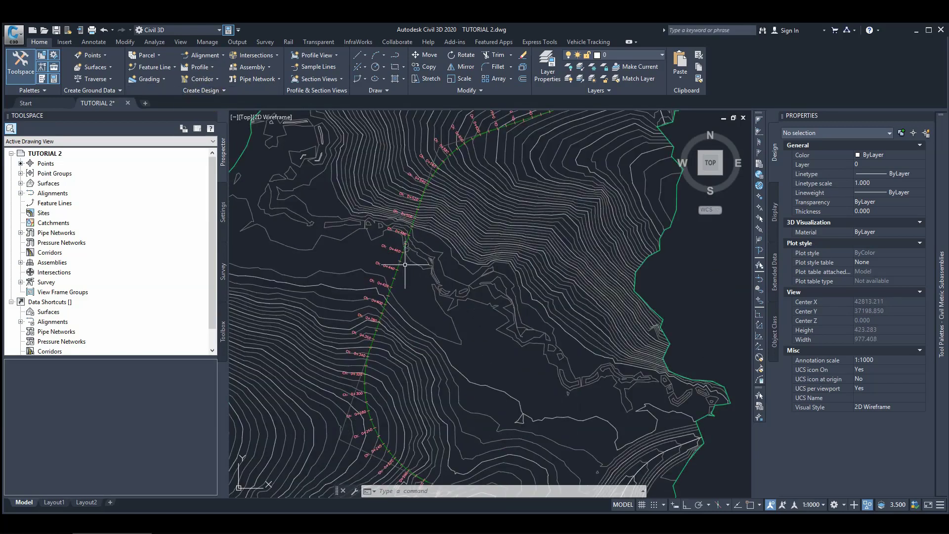
click(398, 266)
scroll(390, 239, down, 1)
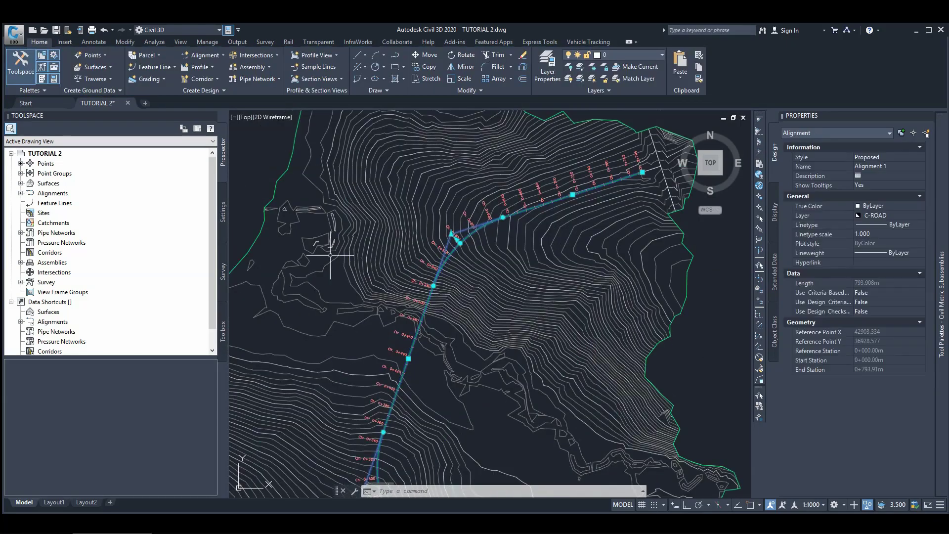
scroll(409, 240, down, 1)
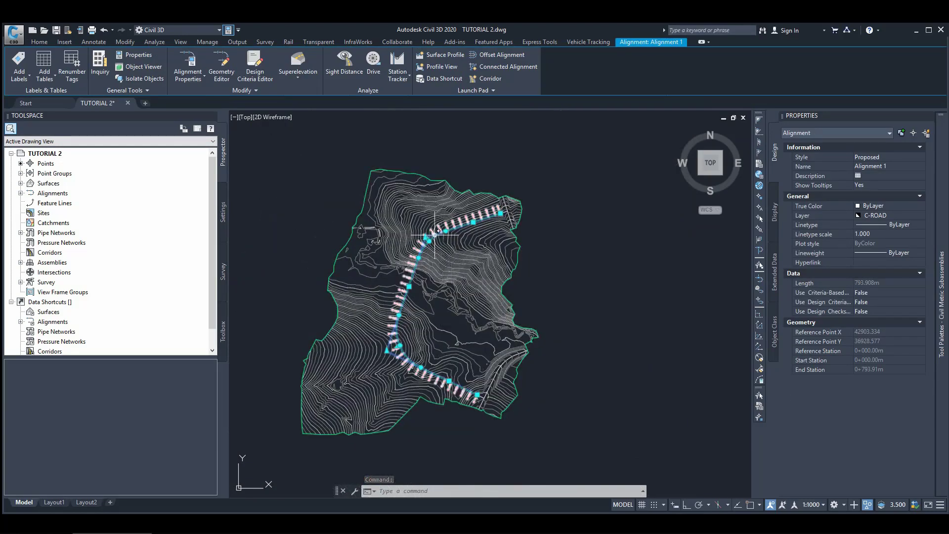
scroll(444, 238, up, 4)
key(Escape)
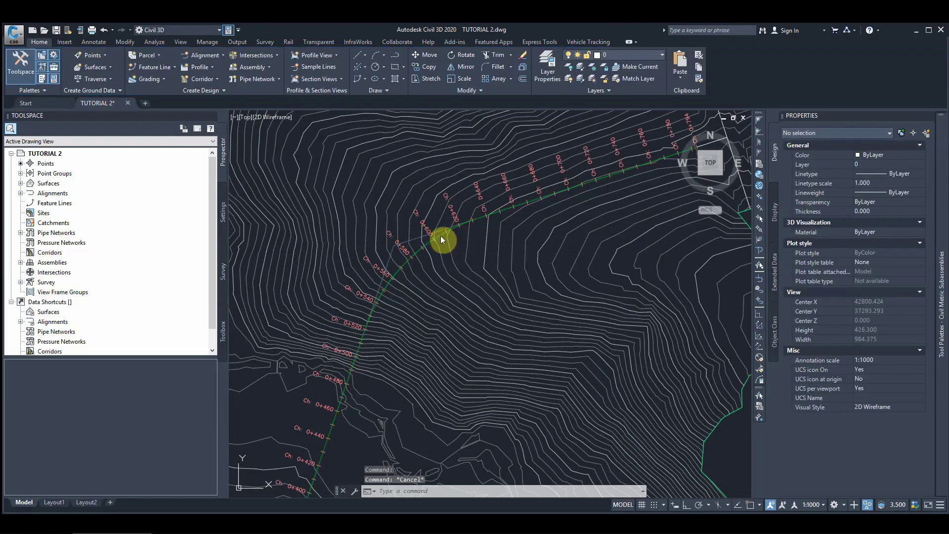
Open the geometry layout tools for Alignment 1 and display its entities in the Alignment Grid View
click(441, 236)
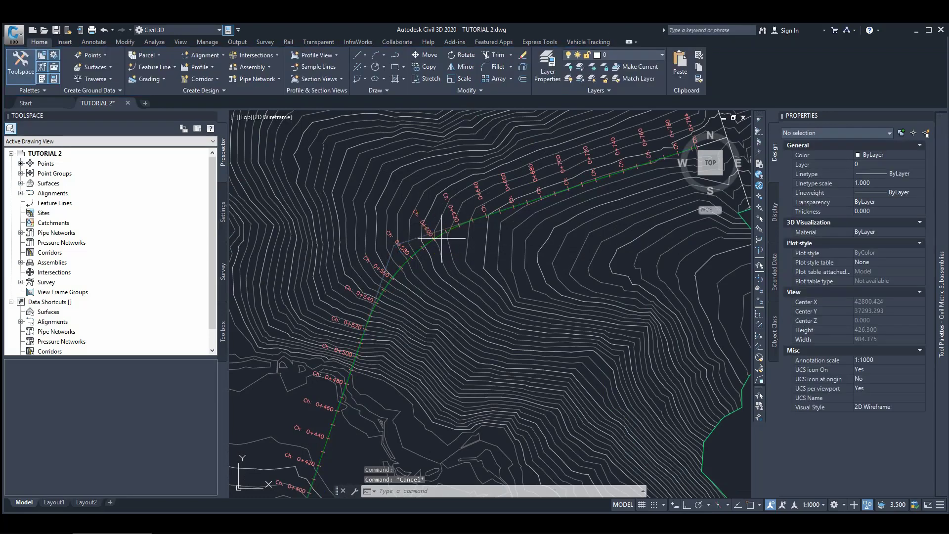
click(441, 237)
scroll(441, 237, down, 2)
scroll(442, 237, down, 2)
scroll(438, 257, down, 4)
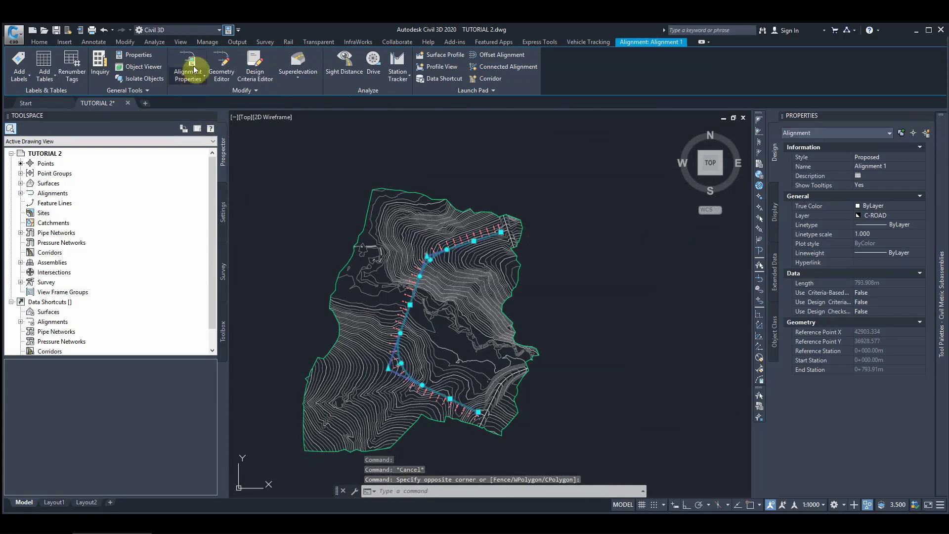
click(222, 66)
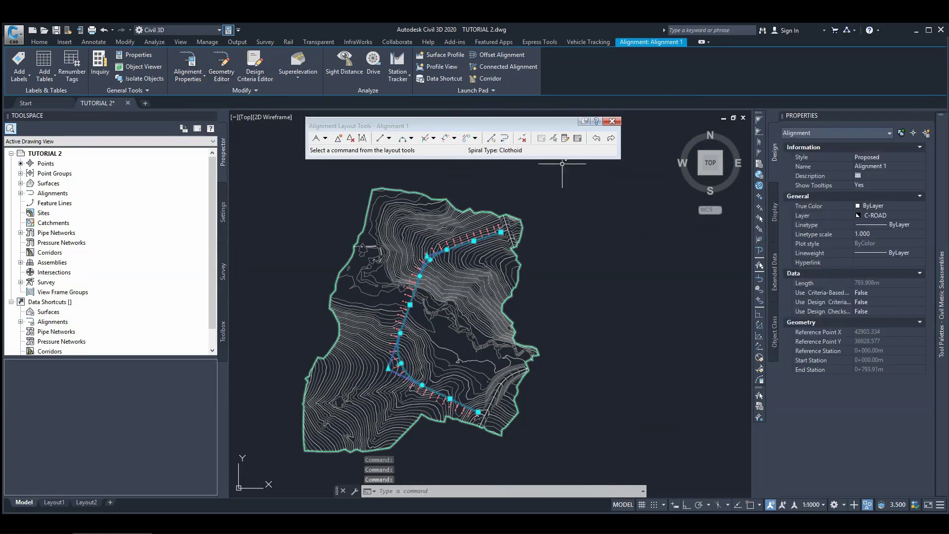
click(579, 139)
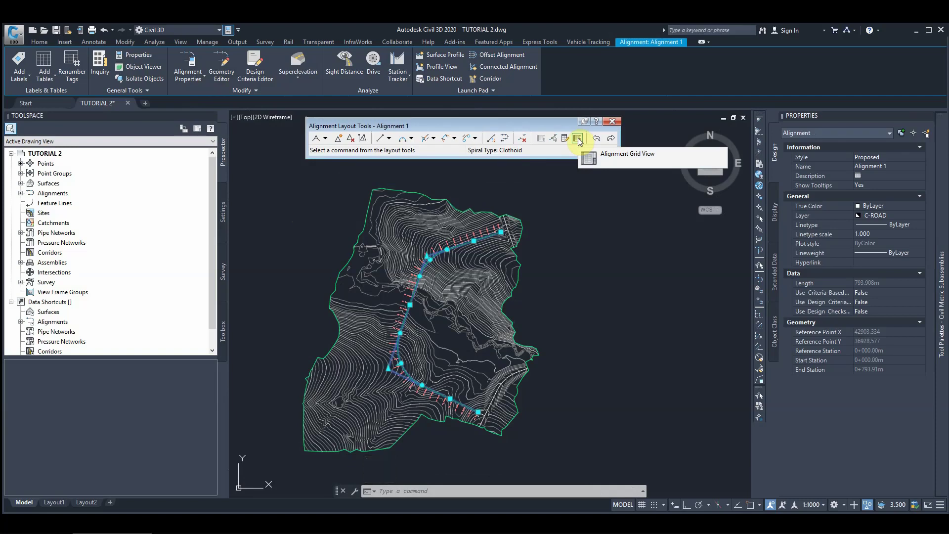
click(578, 138)
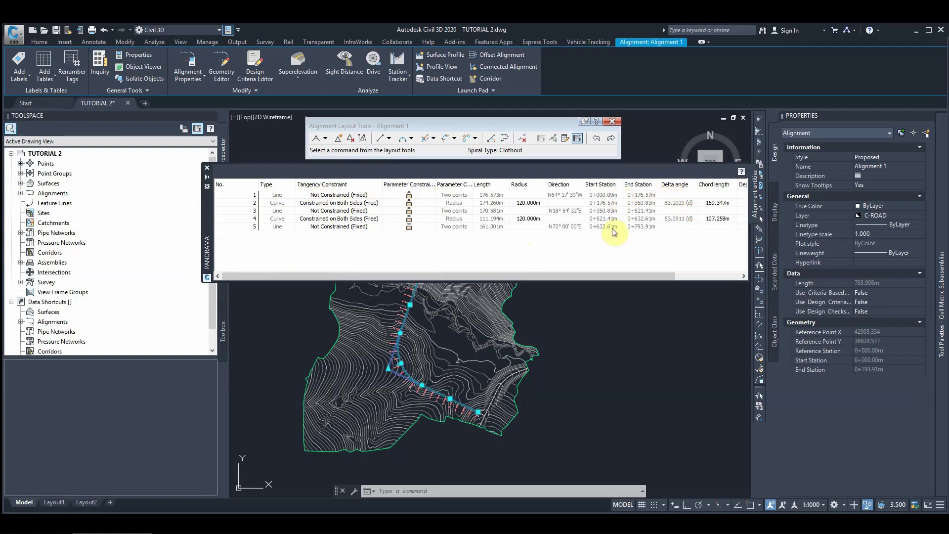
Examine the line and curve parameters in the entity table and highlight the two curves, entities 2 and 4, in the drawing
mouse_move(466, 275)
mouse_down()
mouse_move(484, 272)
mouse_move(448, 272)
mouse_move(471, 271)
mouse_up()
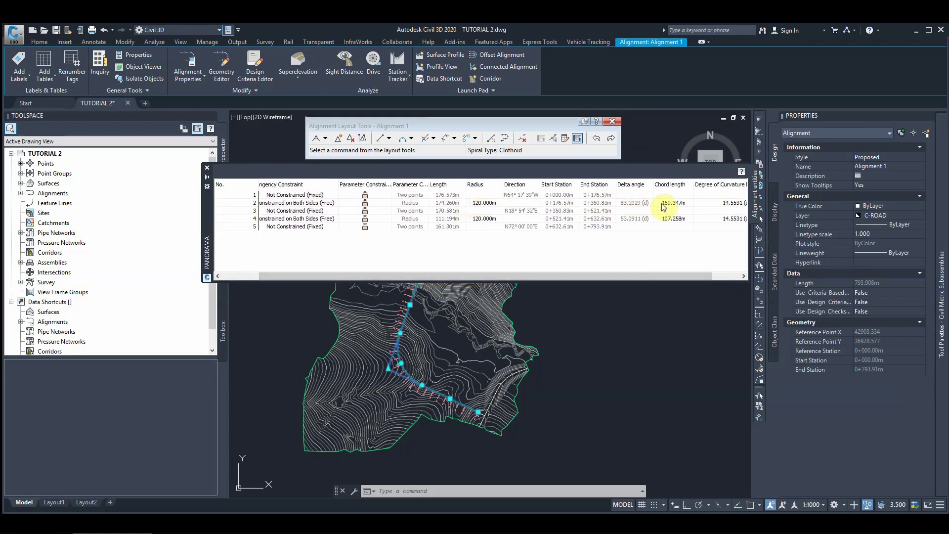
drag(209, 211, 185, 230)
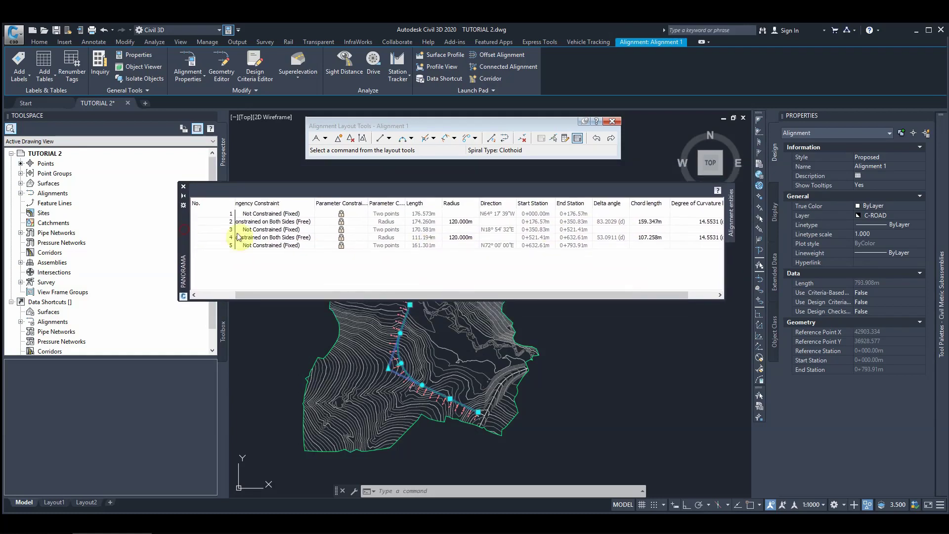
click(452, 223)
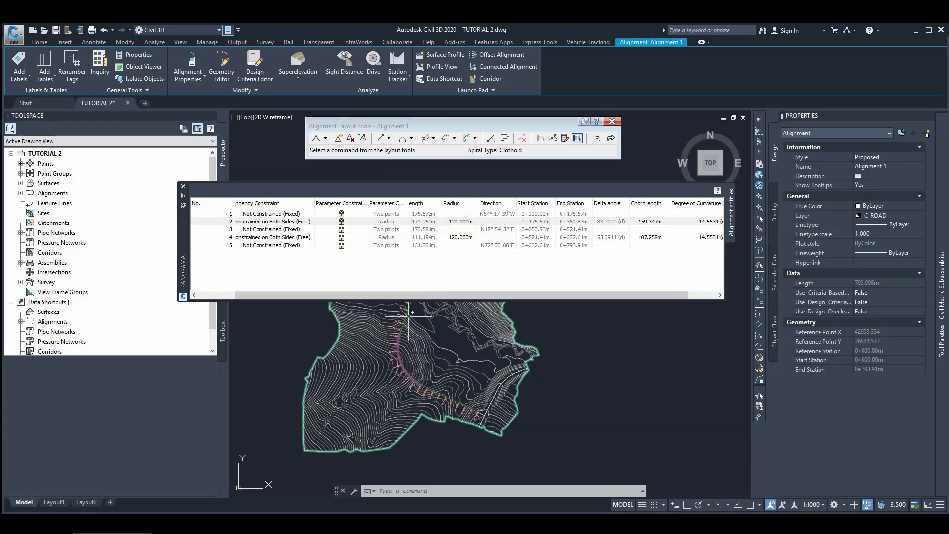
click(460, 222)
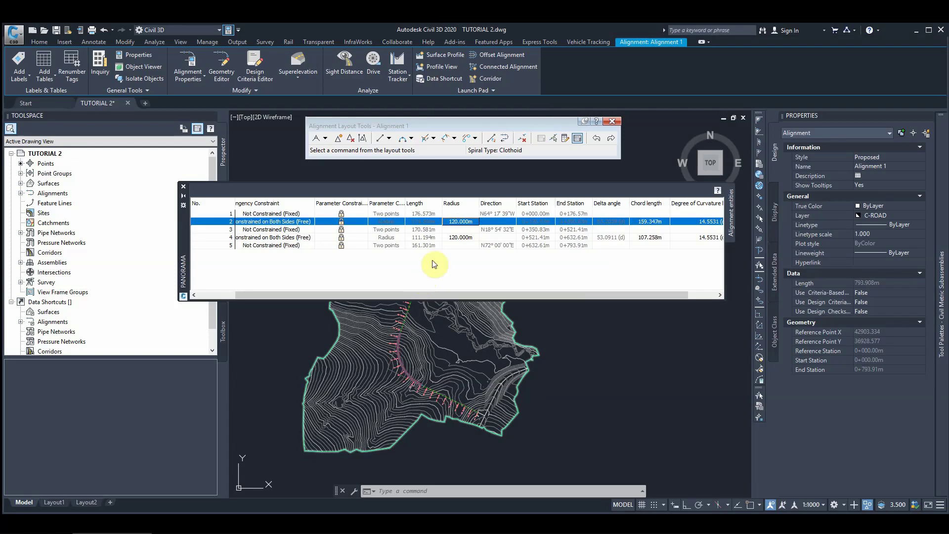
click(462, 238)
click(462, 239)
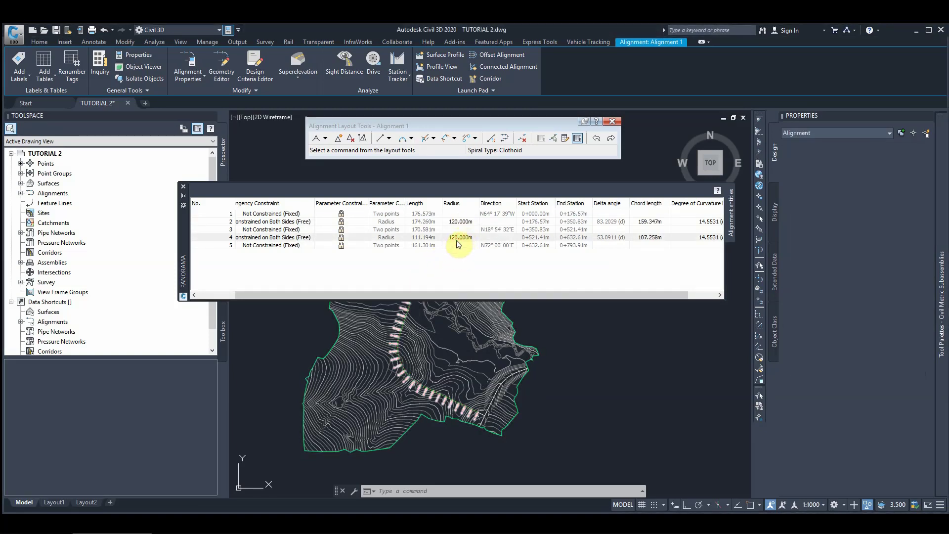
click(430, 188)
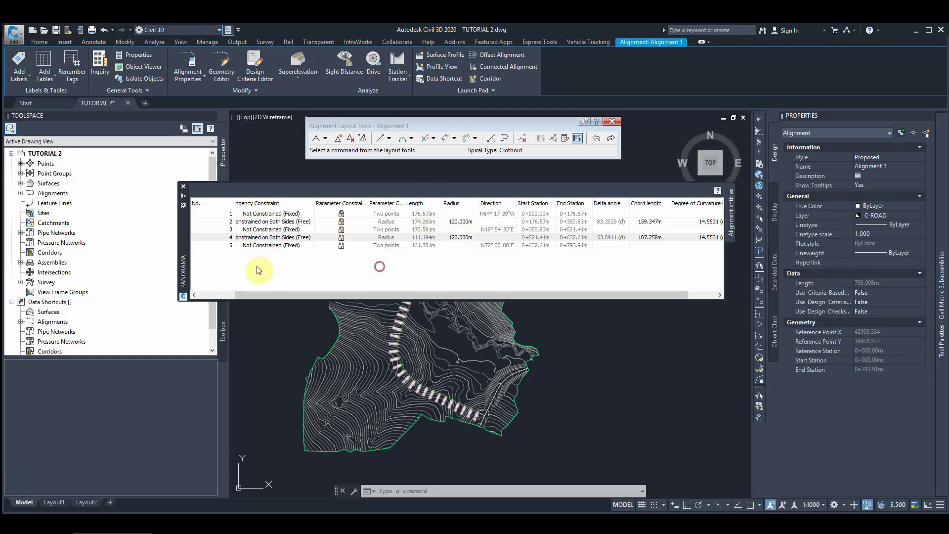
Set the radius of the northern curve, entity 4, to 140 m
mouse_move(184, 247)
mouse_down()
mouse_move(170, 342)
mouse_move(152, 372)
mouse_up()
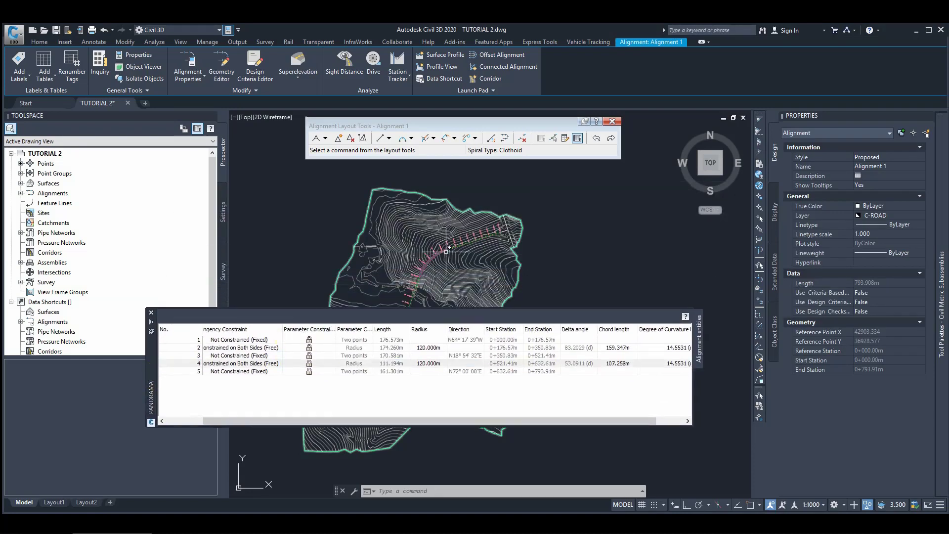
click(424, 365)
click(424, 366)
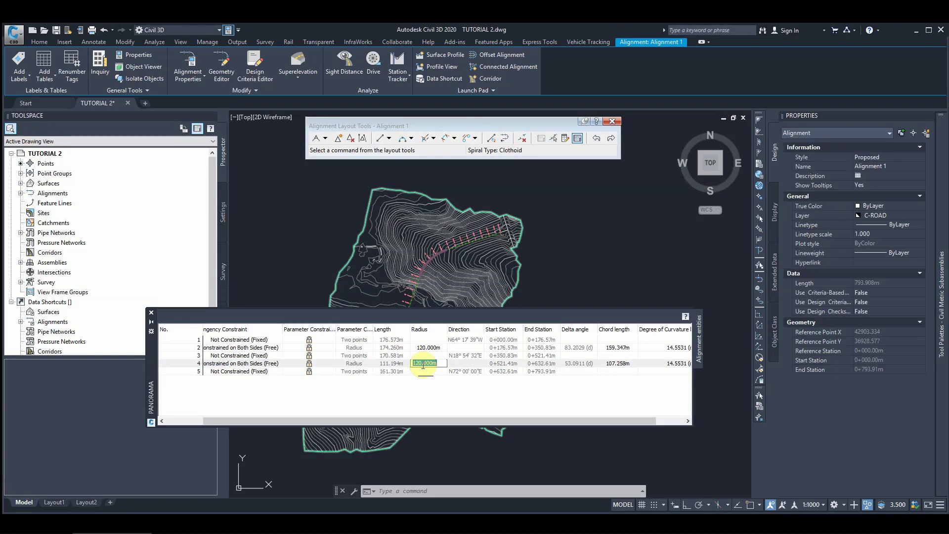
text(140)
key(Return)
Close the entity table and the alignment layout tools, and save the drawing
drag(153, 350, 142, 296)
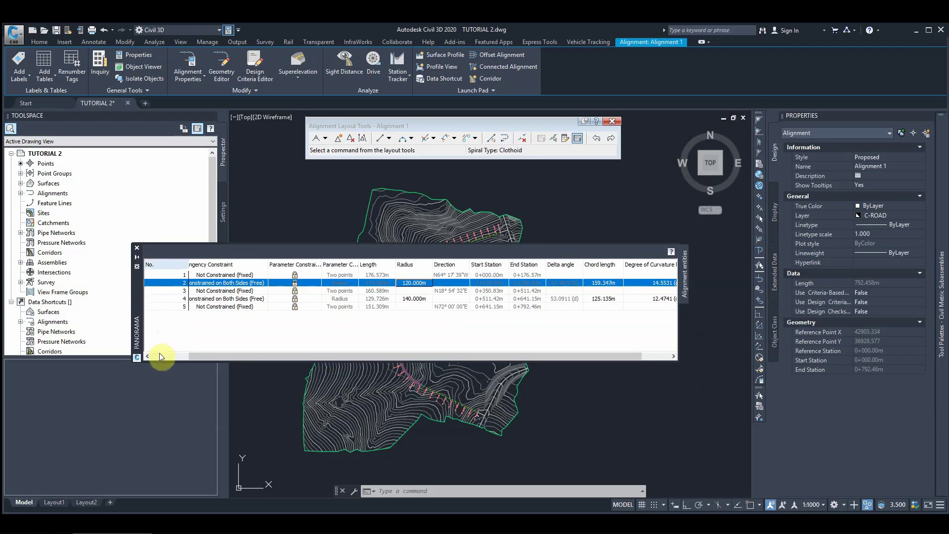
drag(135, 306, 163, 202)
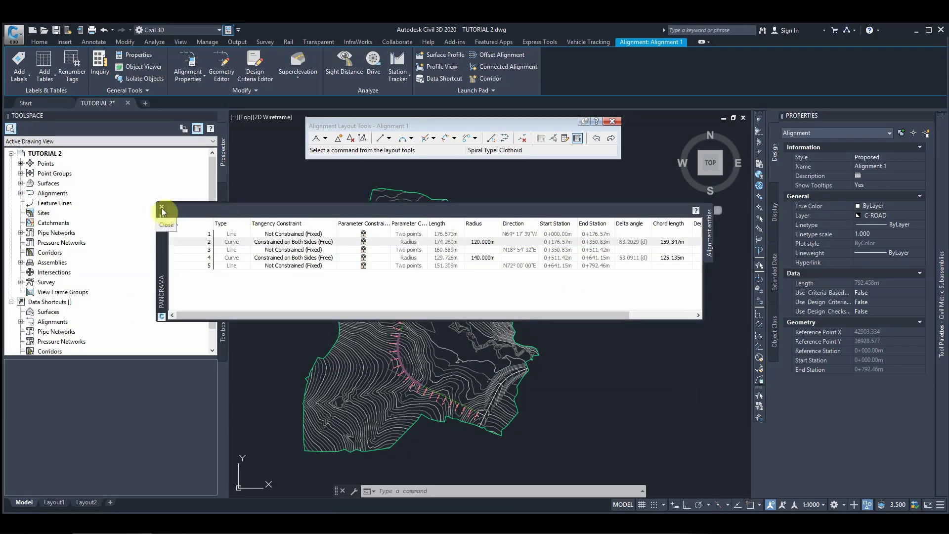
click(162, 207)
click(612, 121)
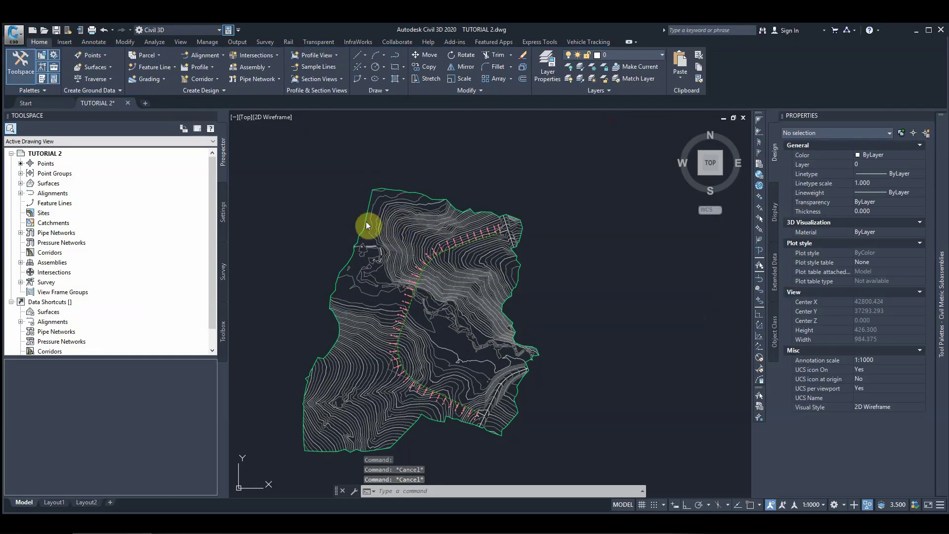
click(327, 179)
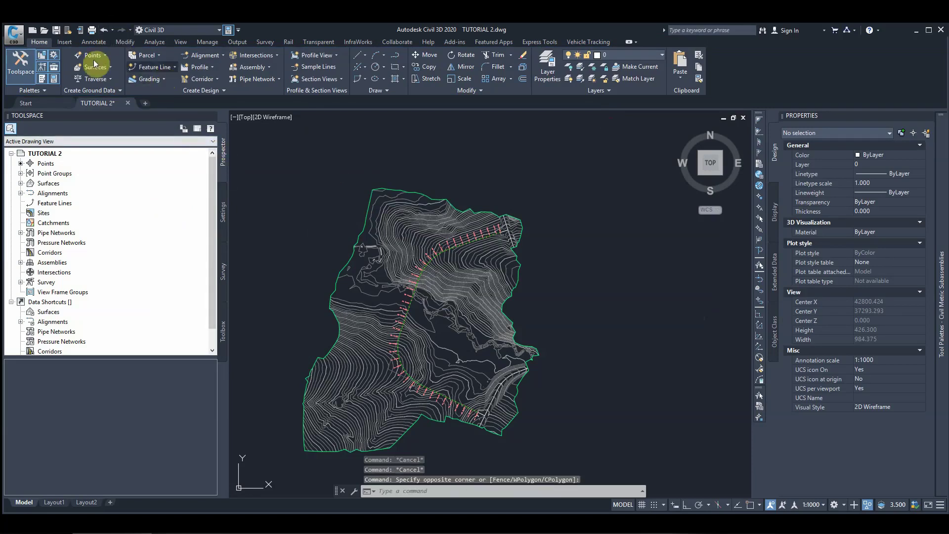
click(57, 29)
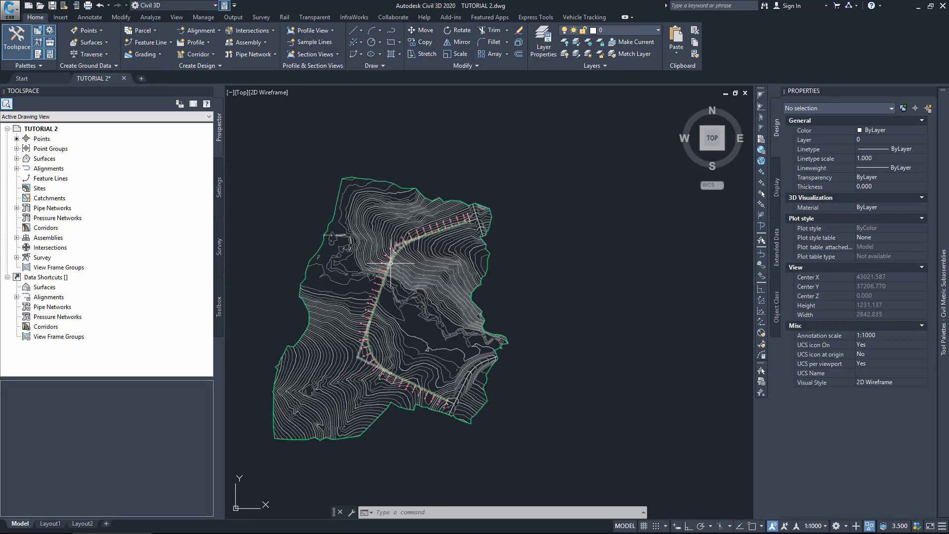
Select the chainage label group along the alignment and open its label group settings for editing
scroll(384, 254, up, 2)
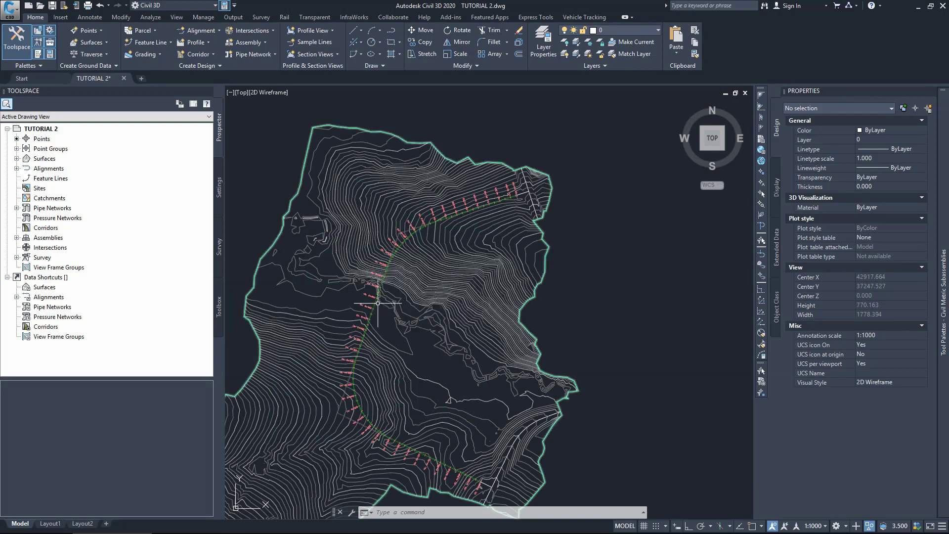
scroll(383, 279, up, 2)
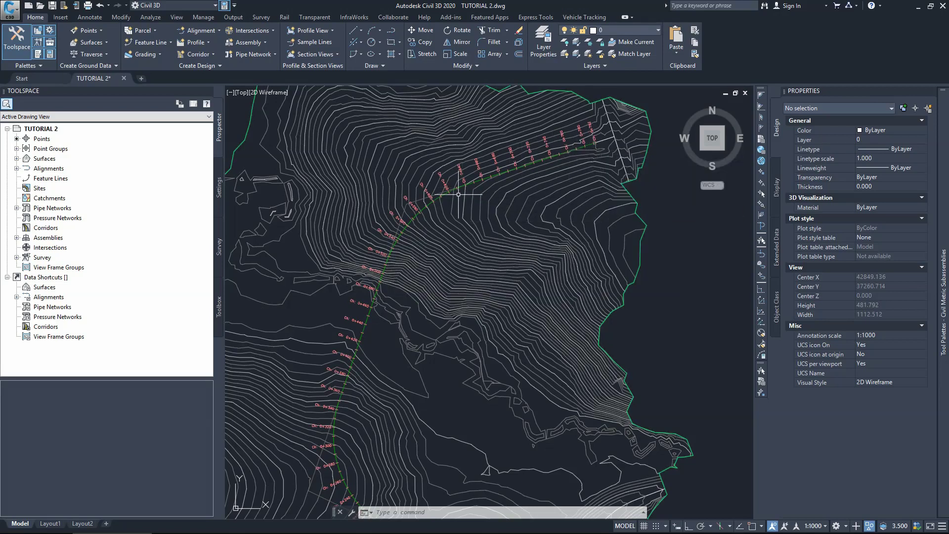
scroll(460, 203, down, 2)
click(403, 273)
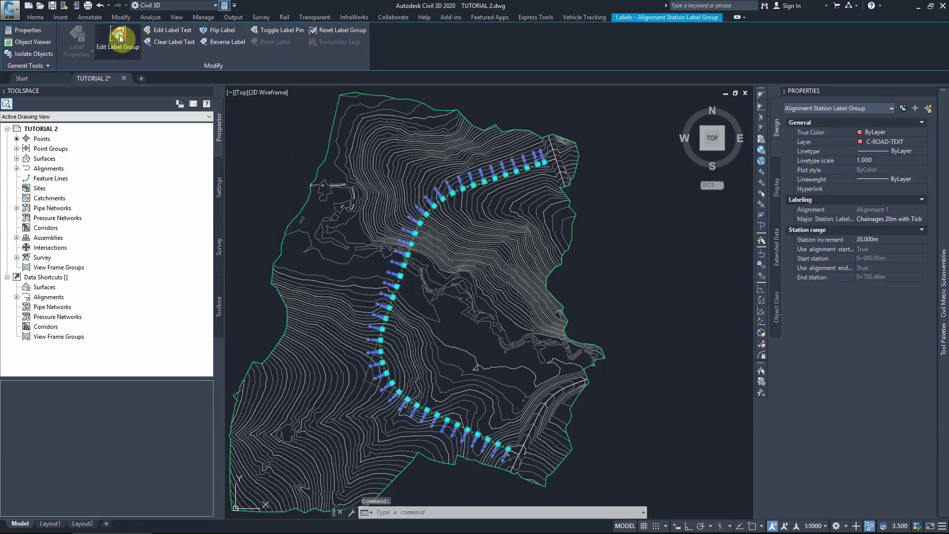
click(120, 35)
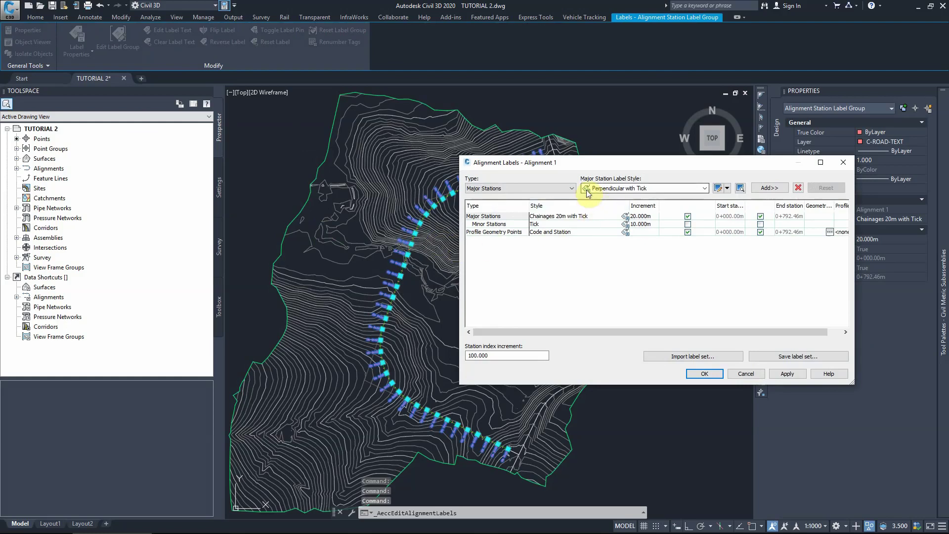
Add Geometry Points labels in the Perpendicular with Tick and Line style for all listed points, apply them and close the label settings
click(568, 189)
click(492, 212)
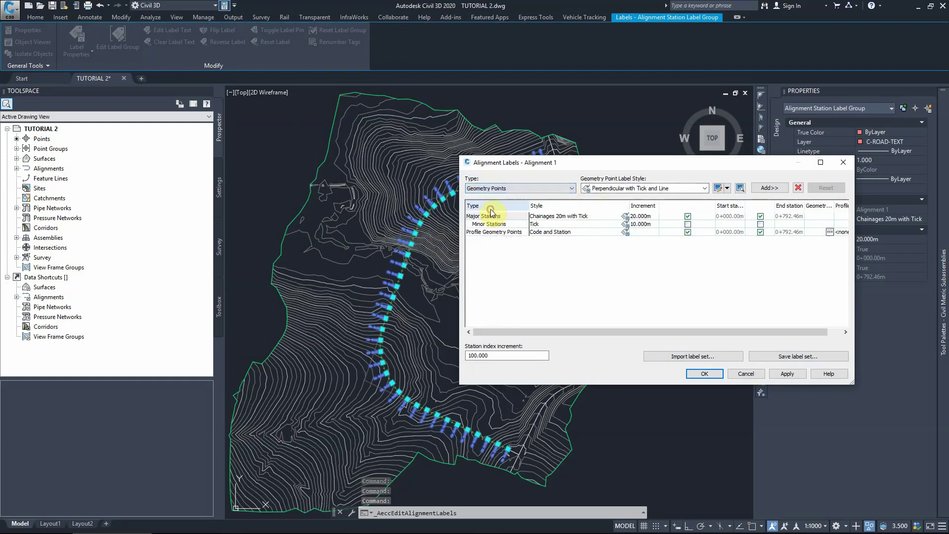
click(769, 189)
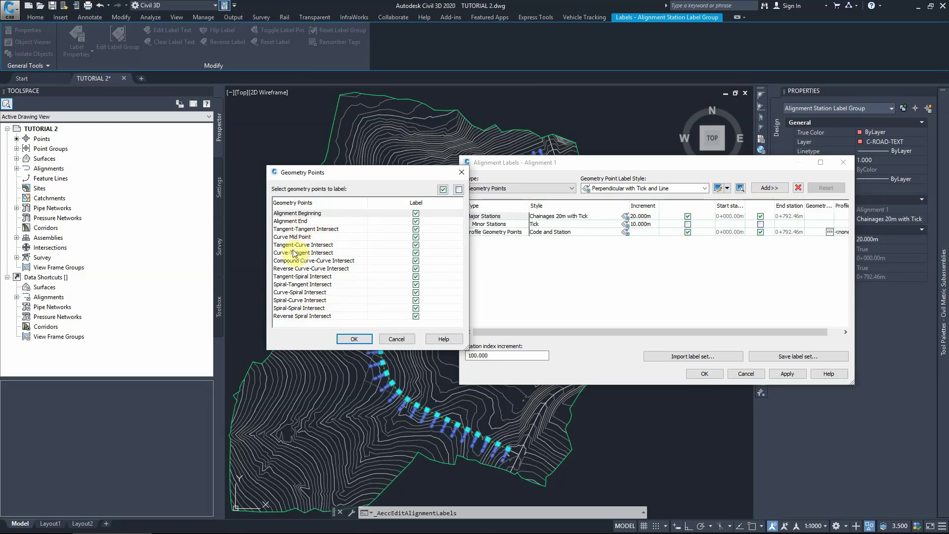
click(352, 339)
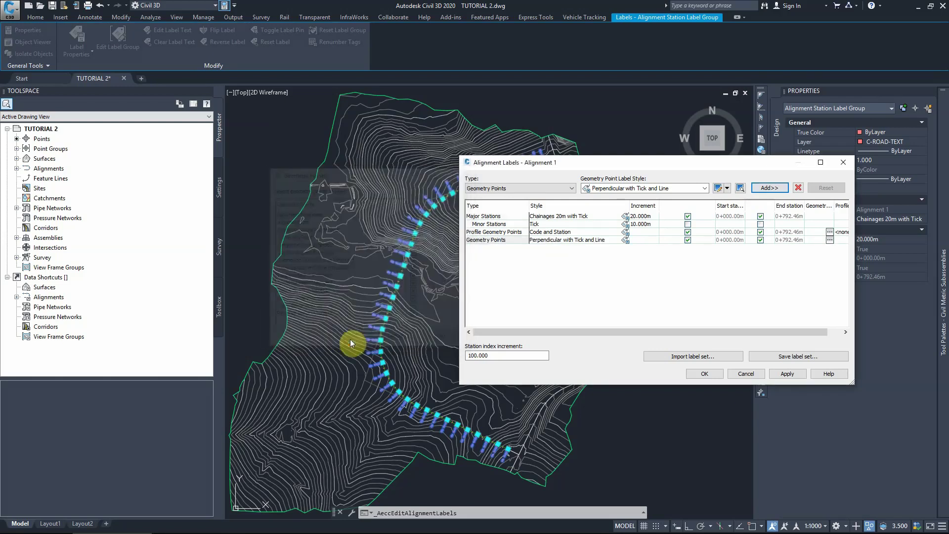
click(782, 374)
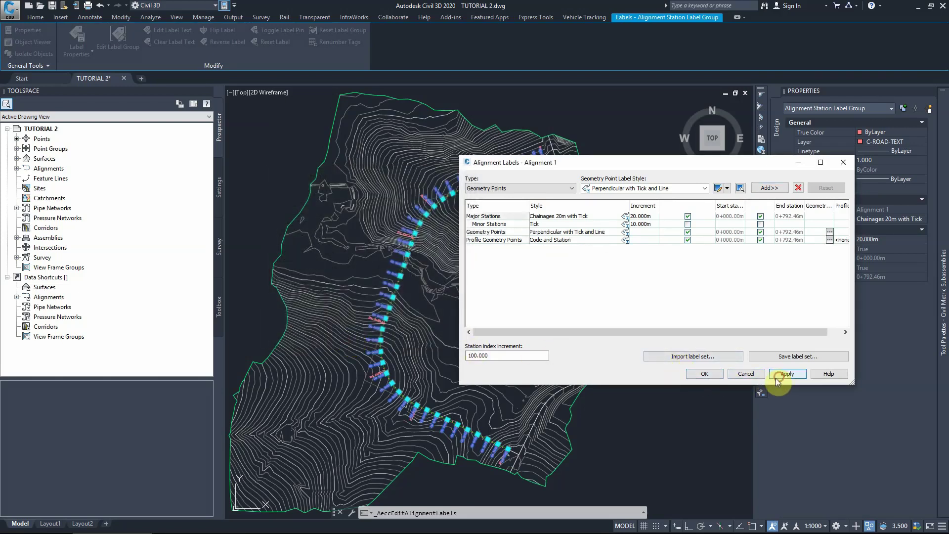
click(702, 373)
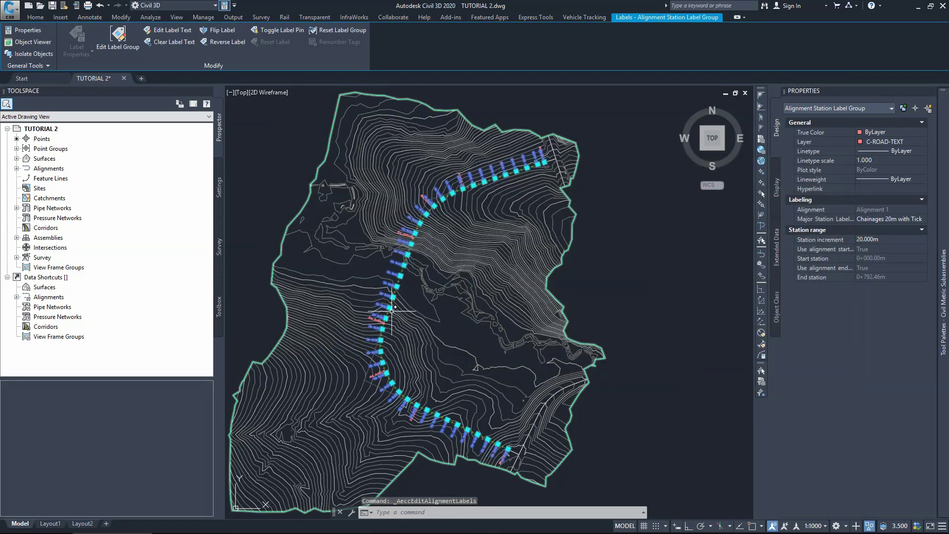
key(Escape)
click(381, 269)
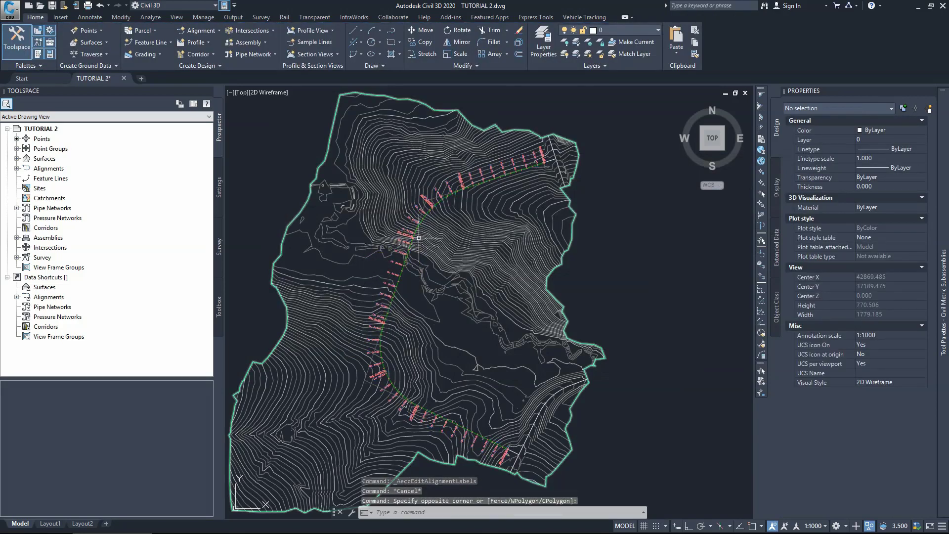
Examine the new geometry point labels at the start, middle and end of the northern curve against the neighbouring chainages
scroll(419, 238, up, 4)
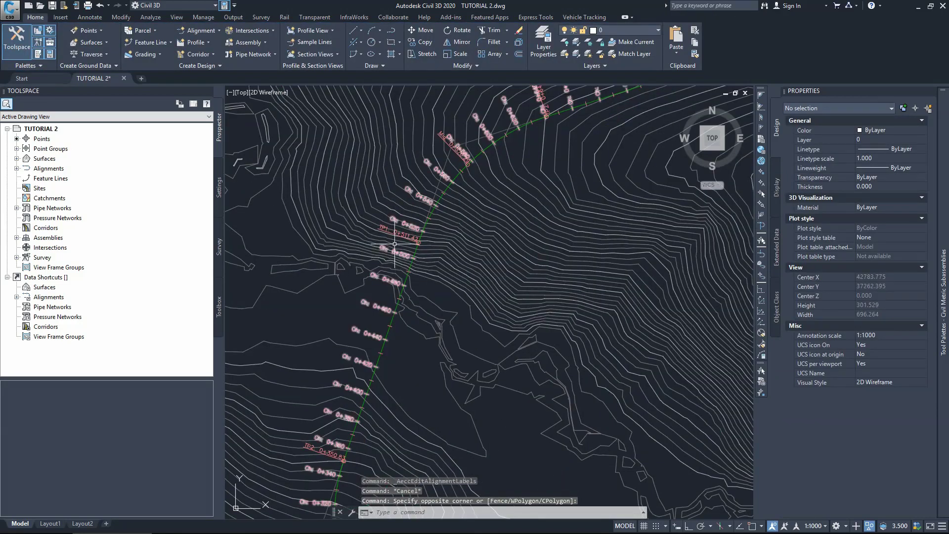
scroll(395, 244, up, 4)
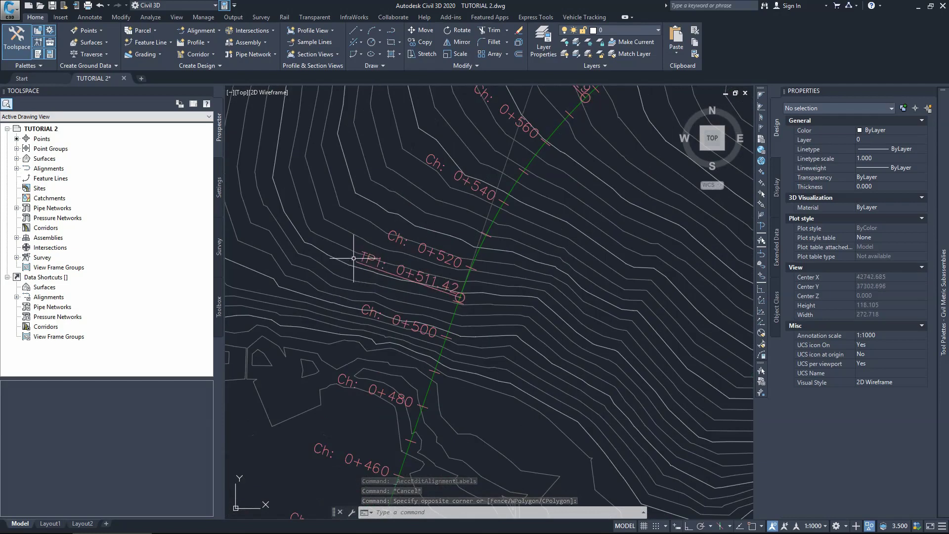
scroll(425, 304, down, 2)
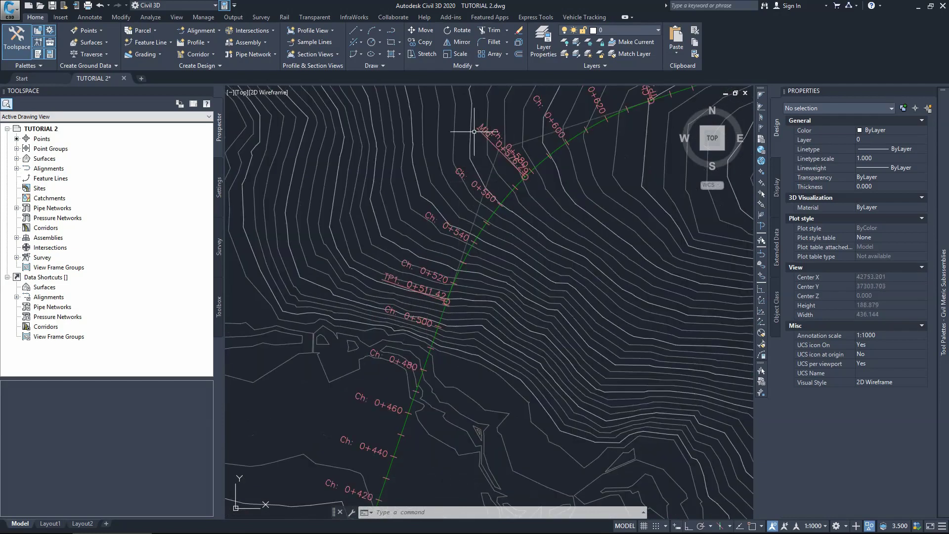
scroll(474, 239, down, 5)
scroll(519, 165, up, 3)
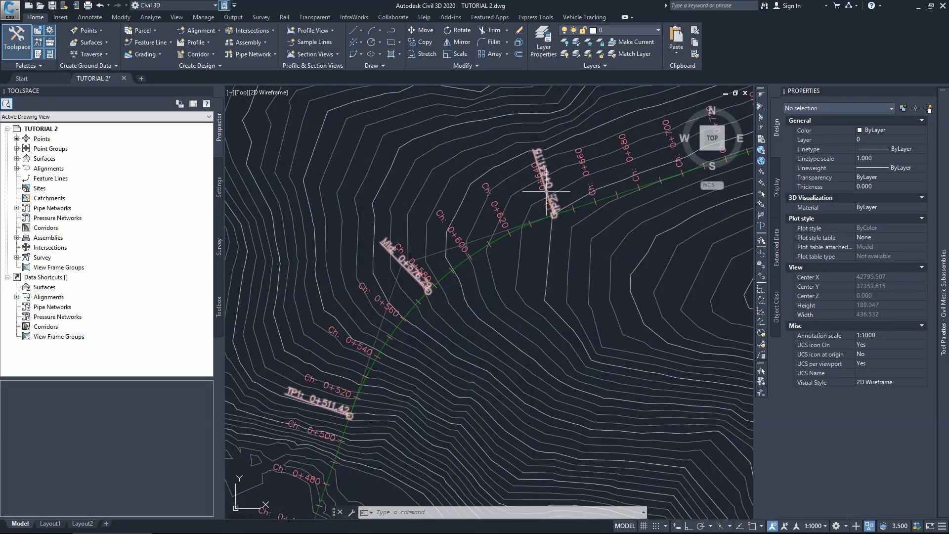
scroll(525, 203, down, 2)
scroll(448, 252, up, 4)
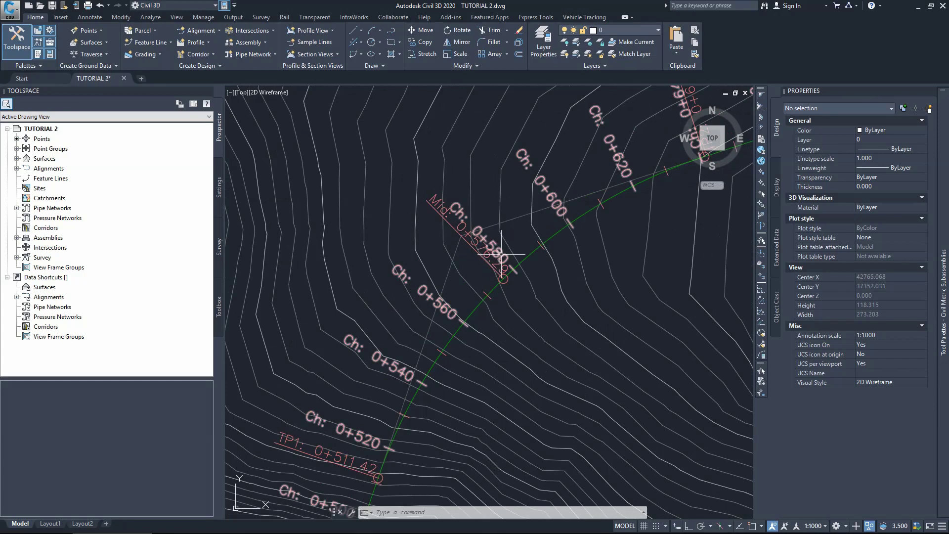
scroll(501, 254, down, 6)
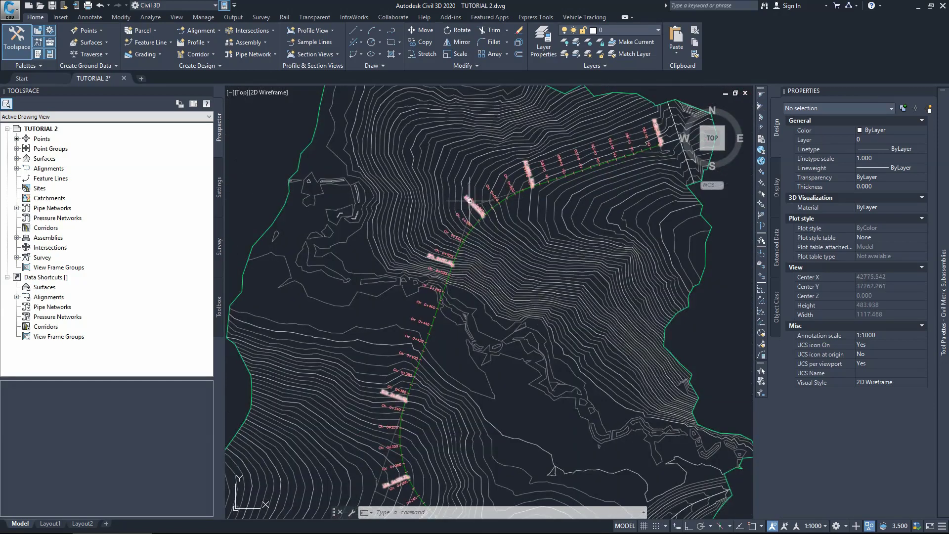
Select the geometry point label group on the alignment and open the label style selection for its Geometry Points entry
click(474, 204)
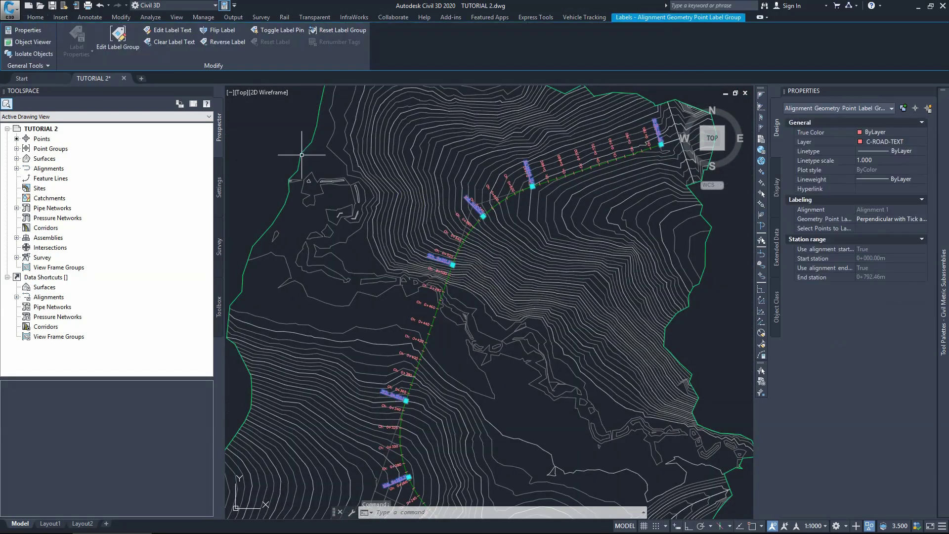
click(129, 52)
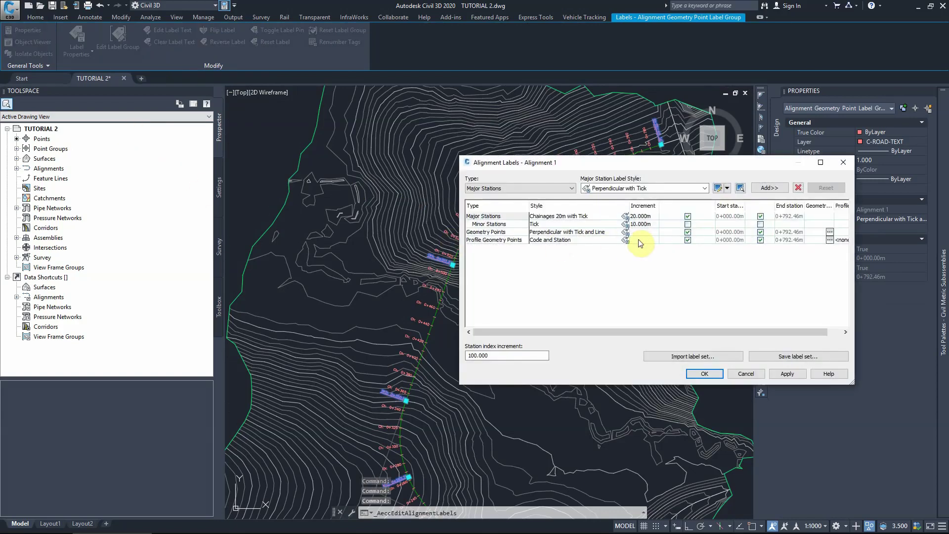
click(494, 240)
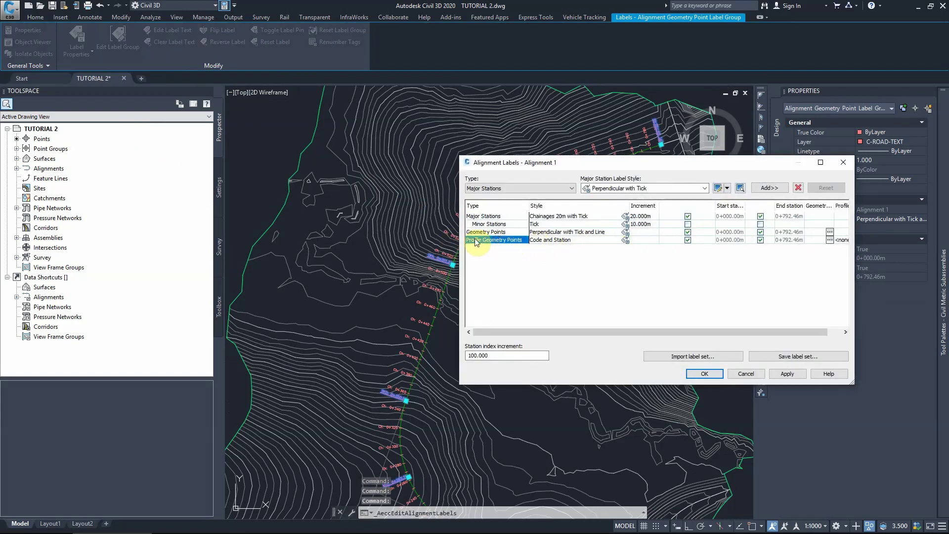
click(474, 232)
click(546, 232)
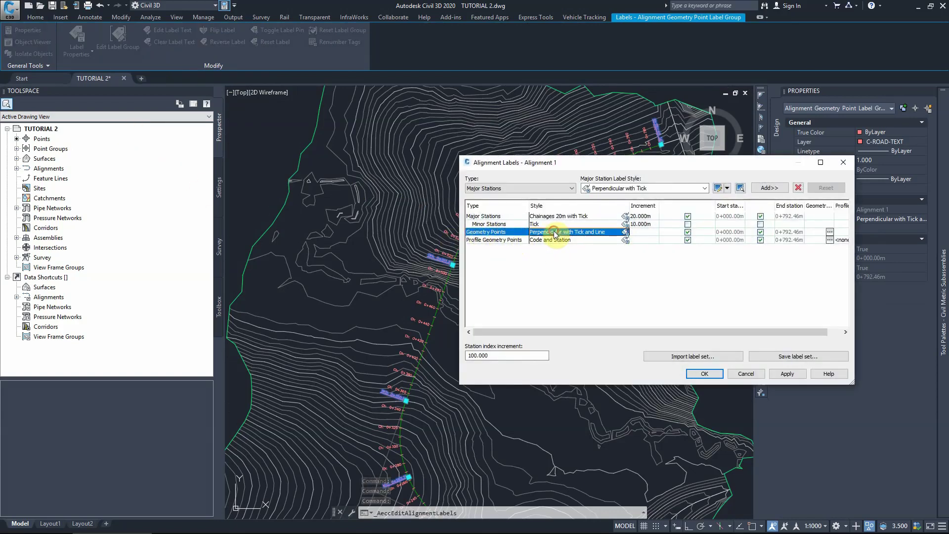
click(625, 233)
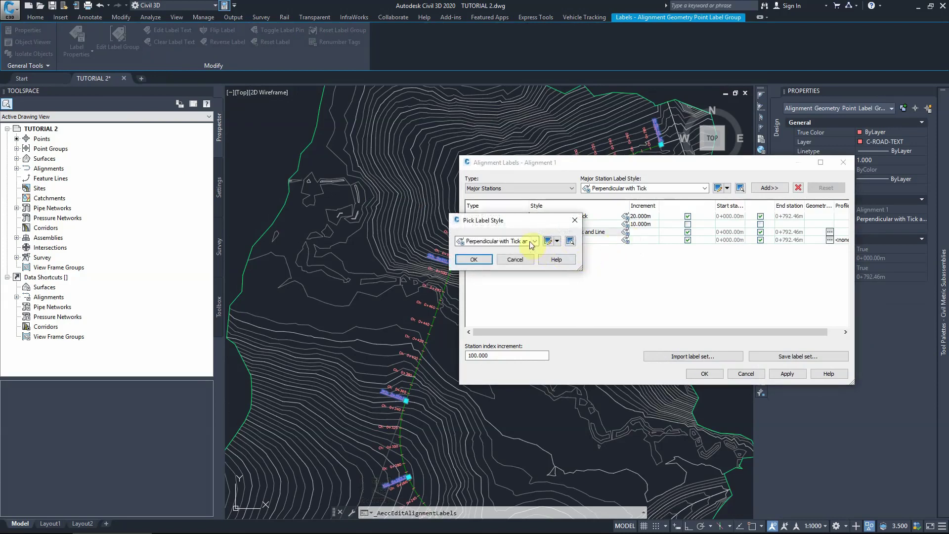
Copy the current geometry point label style and name the copy Perpendicular with Tick and Line [Flipped]
click(557, 241)
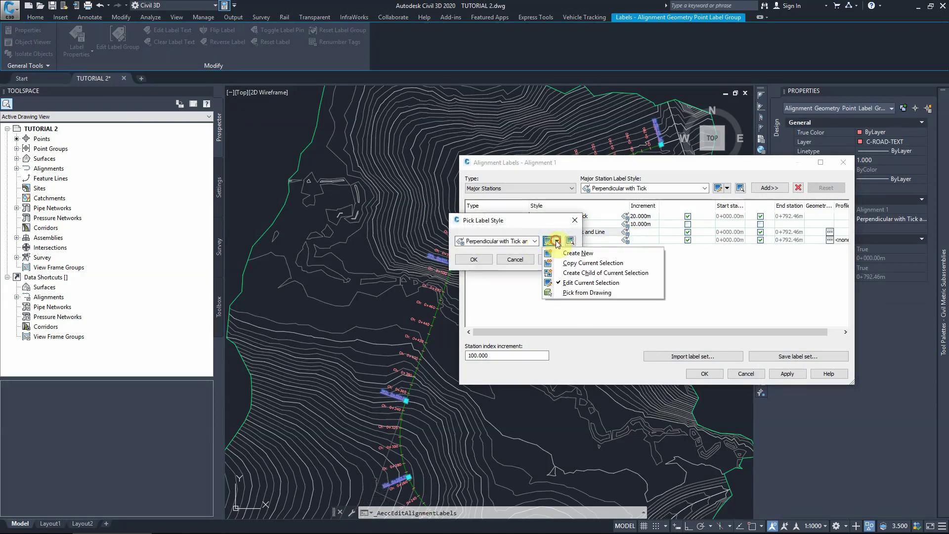
click(572, 265)
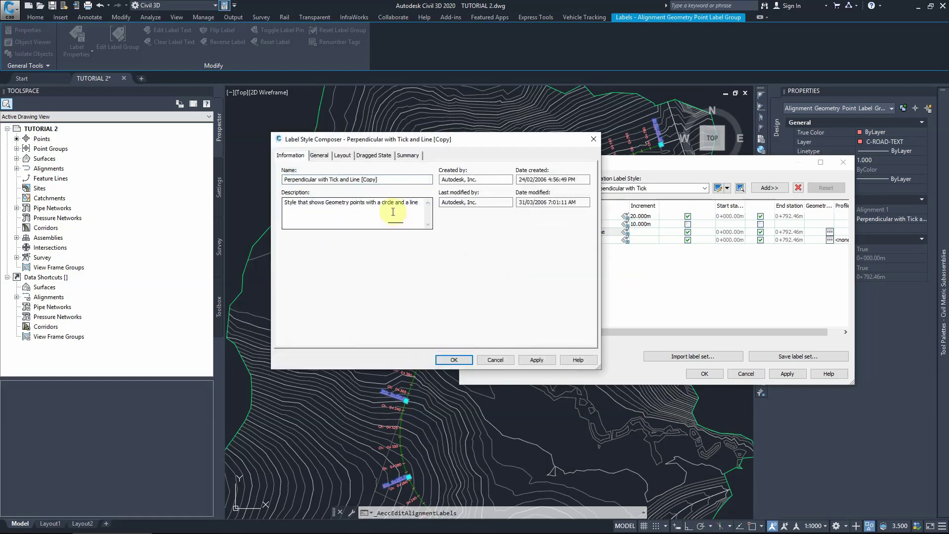
click(368, 181)
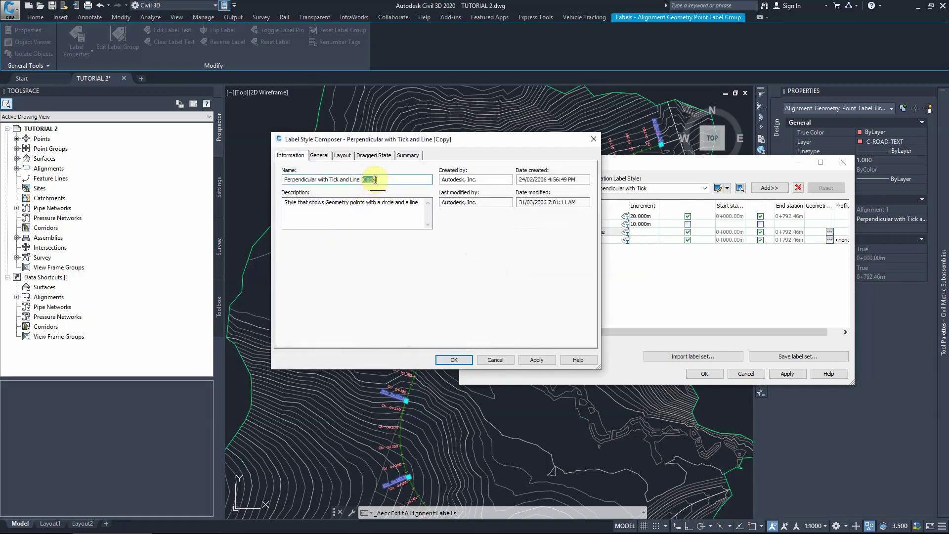
text(Flipped)
In the flipped style's layout, set the Line component's angle to 270 degrees and save the style
click(343, 155)
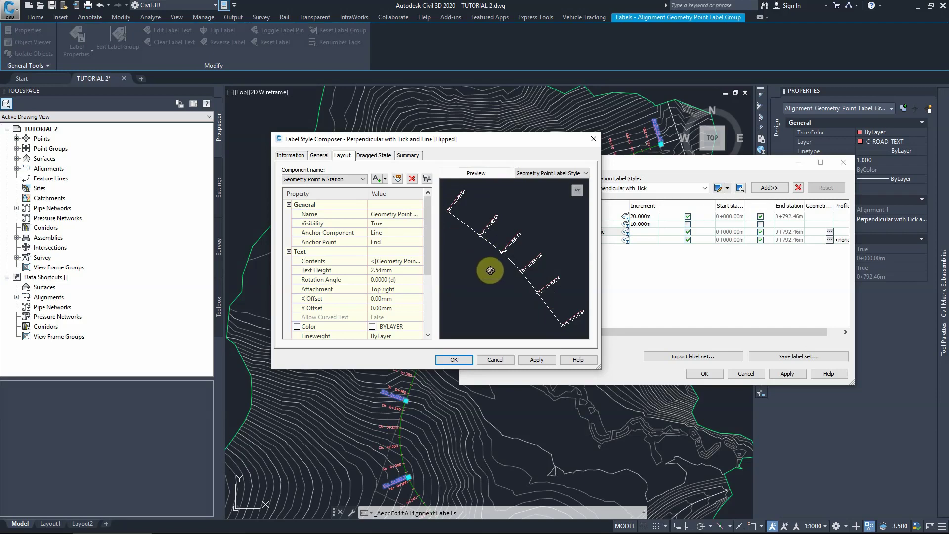
click(384, 233)
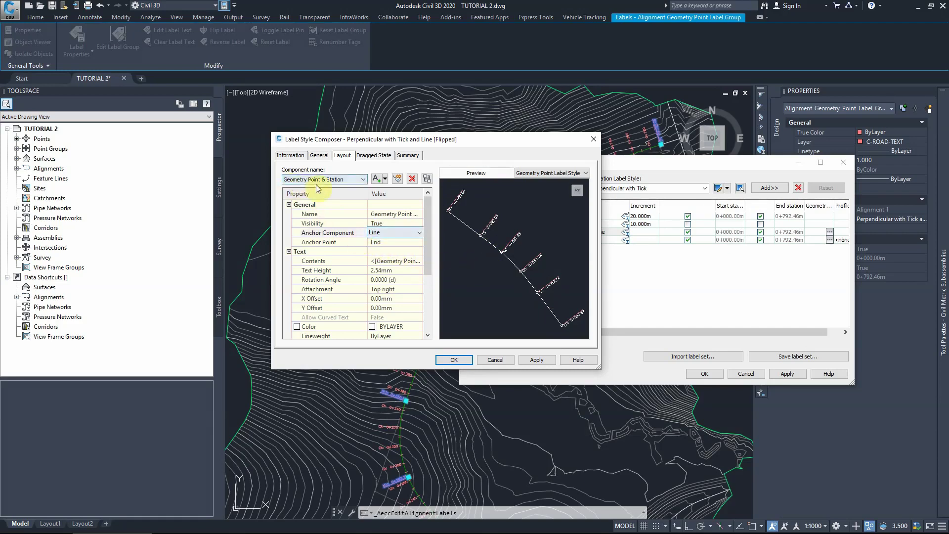
click(332, 179)
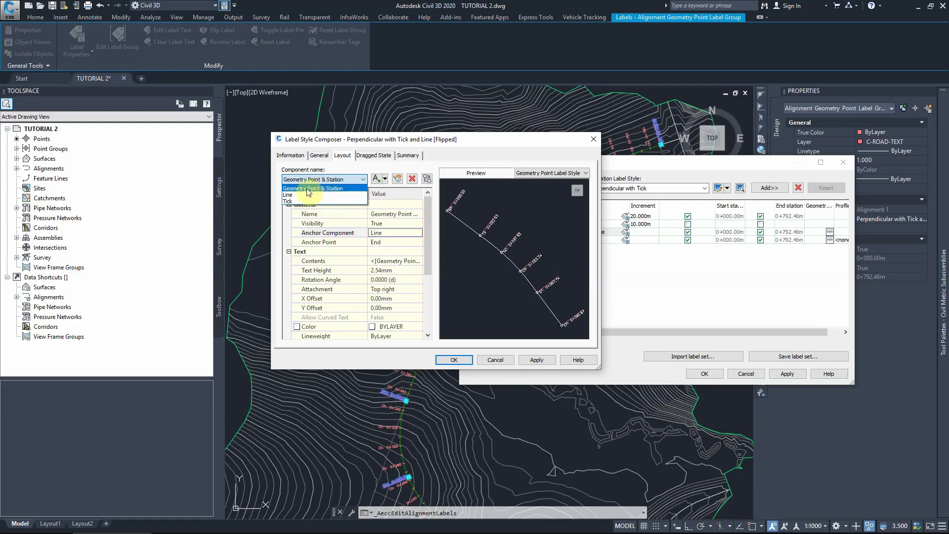
click(335, 189)
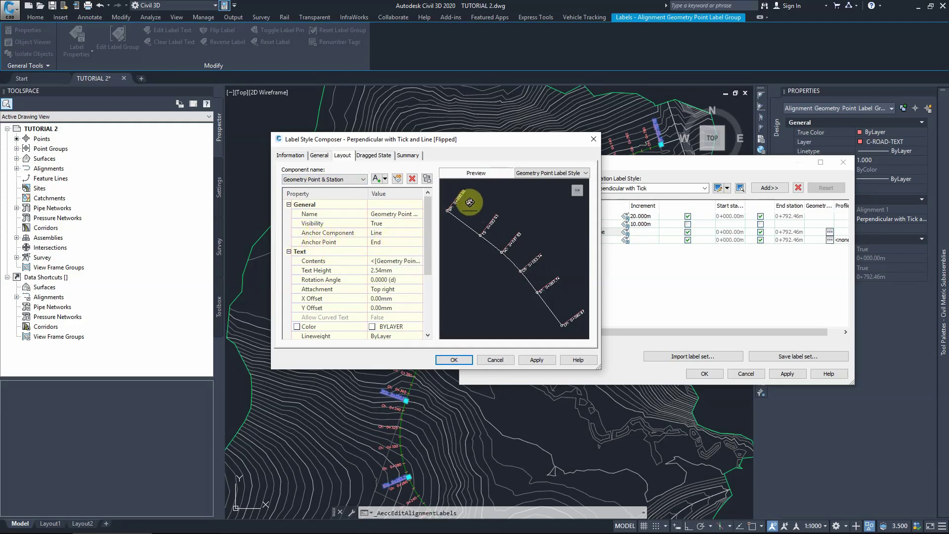
scroll(492, 221, up, 5)
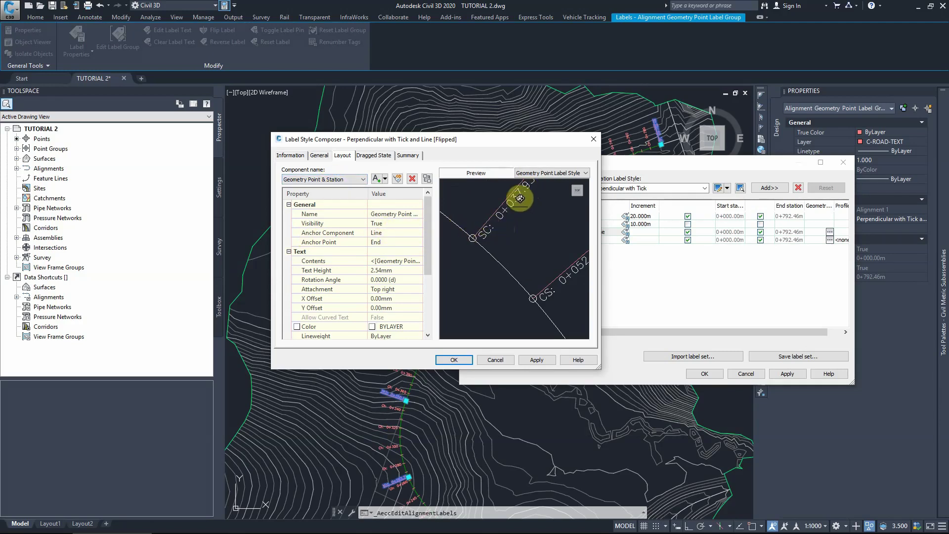
click(324, 180)
click(309, 195)
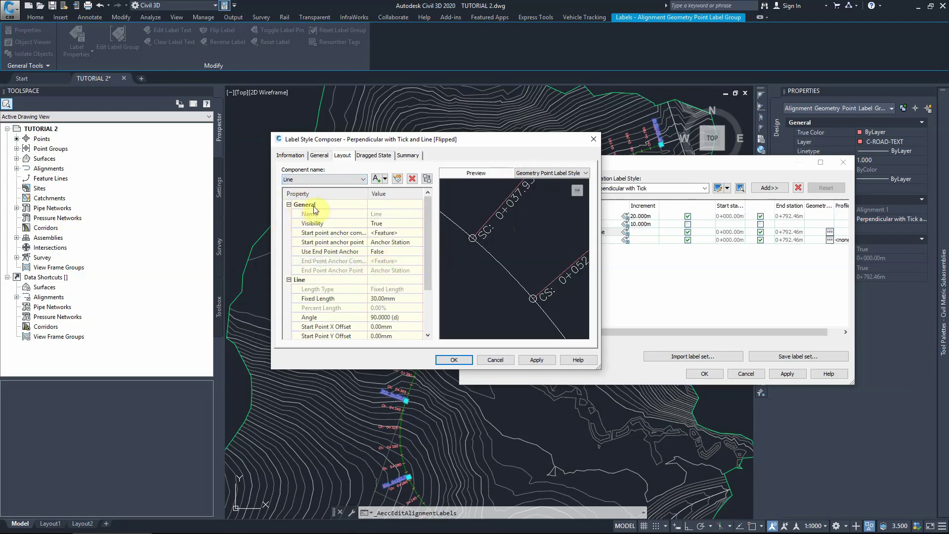
scroll(327, 267, down, 2)
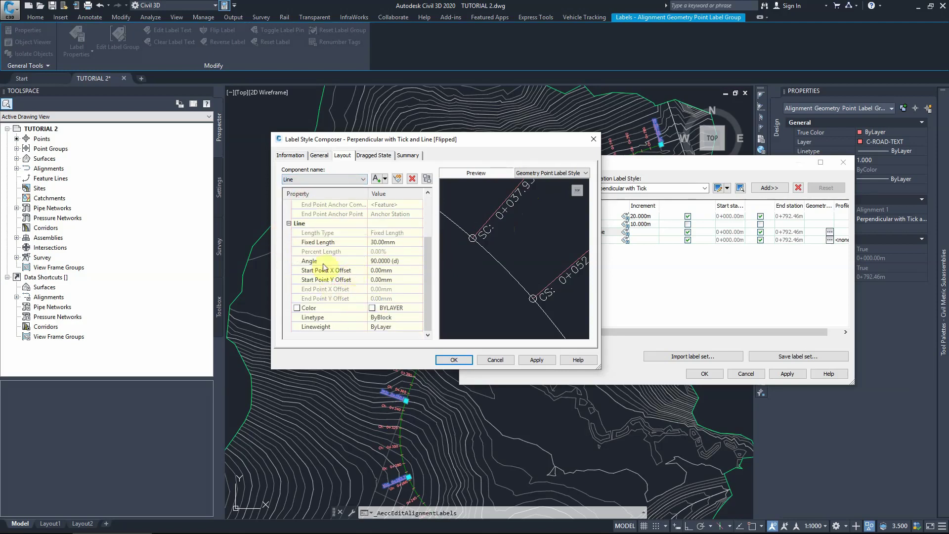
click(376, 263)
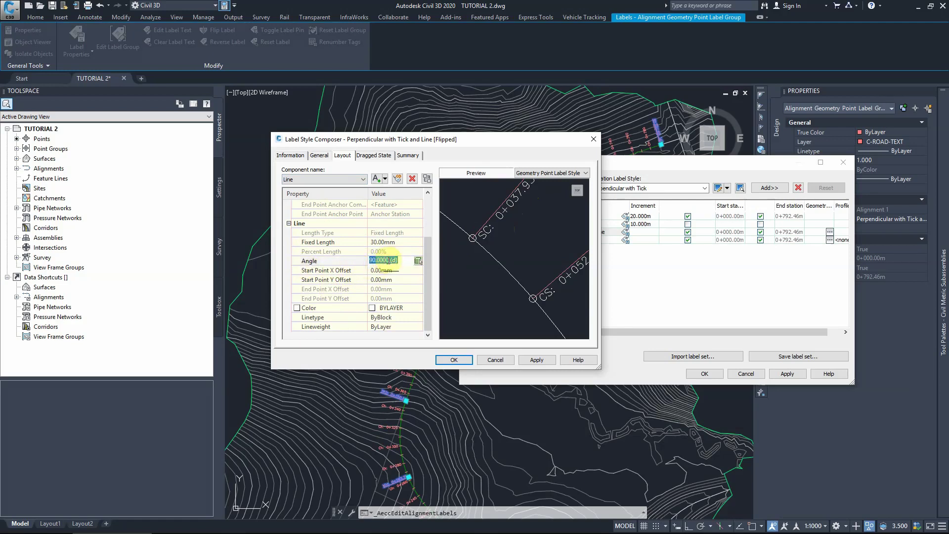
text(270)
click(380, 271)
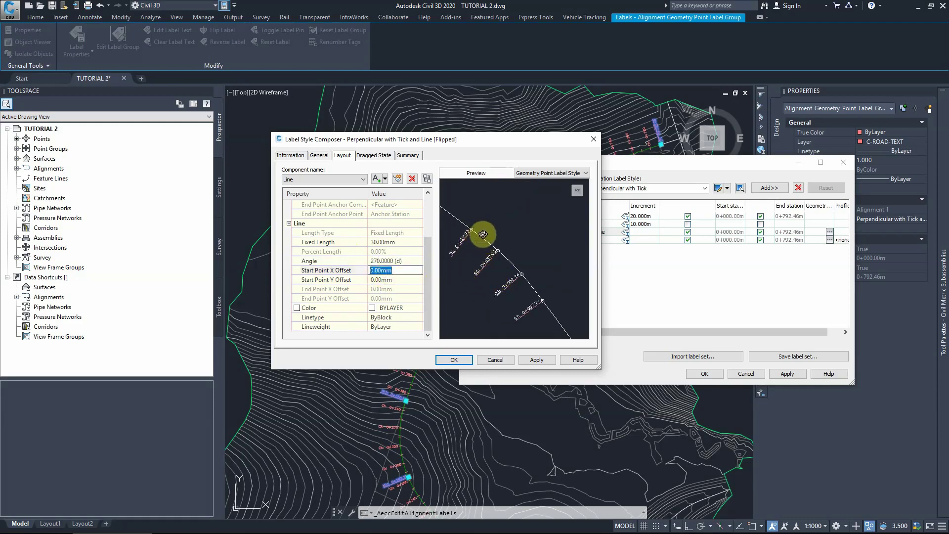
scroll(474, 234, down, 3)
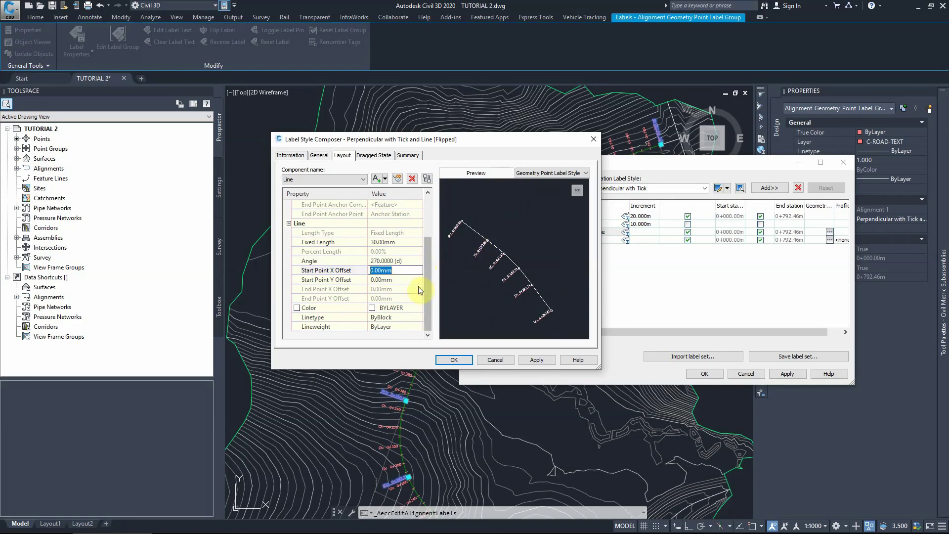
click(532, 364)
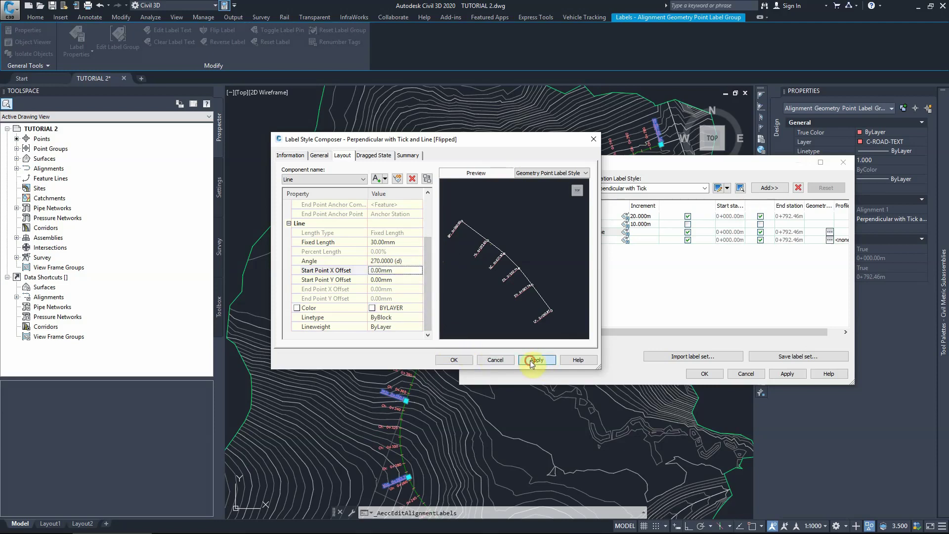
click(454, 360)
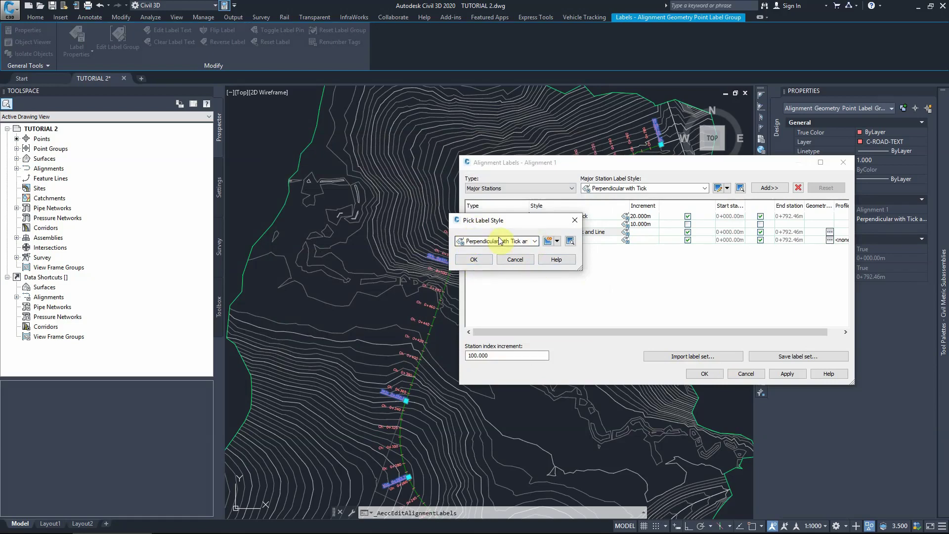
Assign the flipped style to the alignment's Geometry Points labels, apply and close the label settings, and clear the selection
click(474, 260)
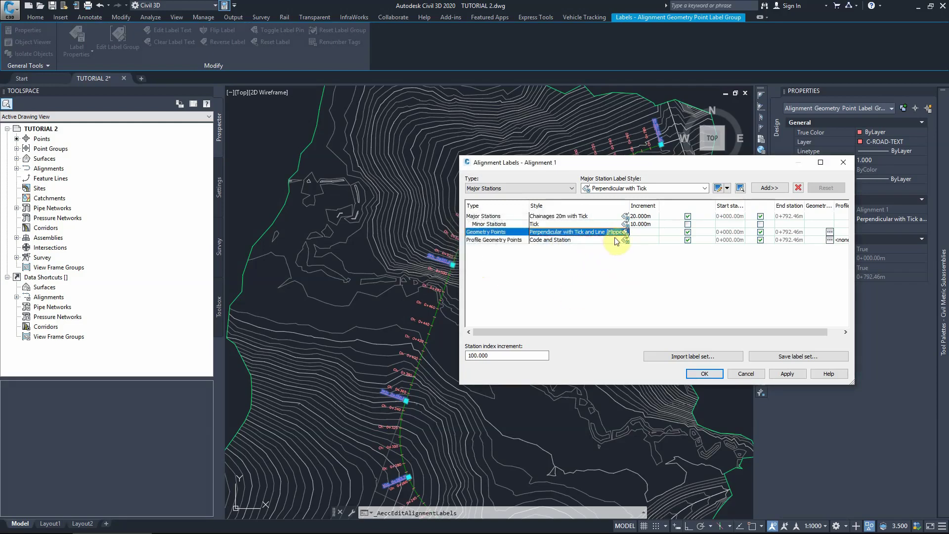
click(786, 374)
click(704, 373)
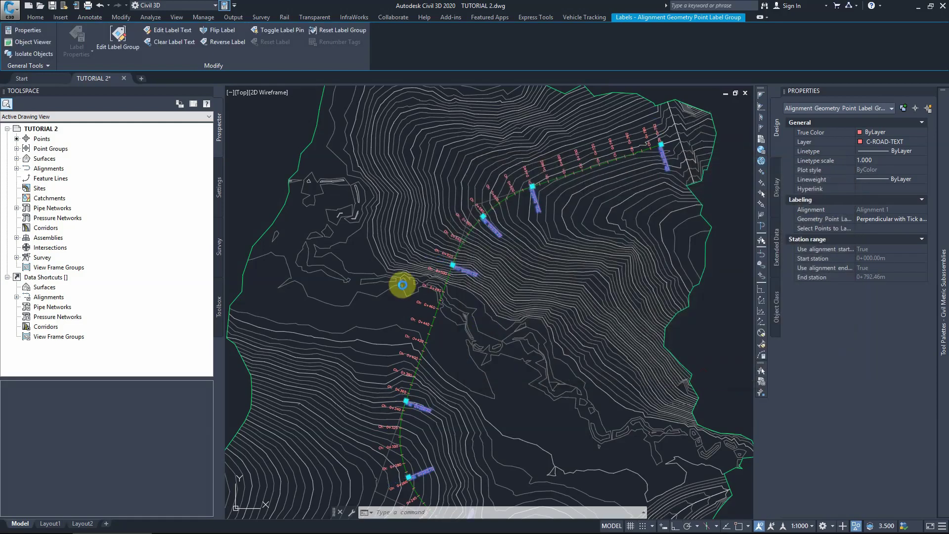
key(Escape)
scroll(495, 327, down, 3)
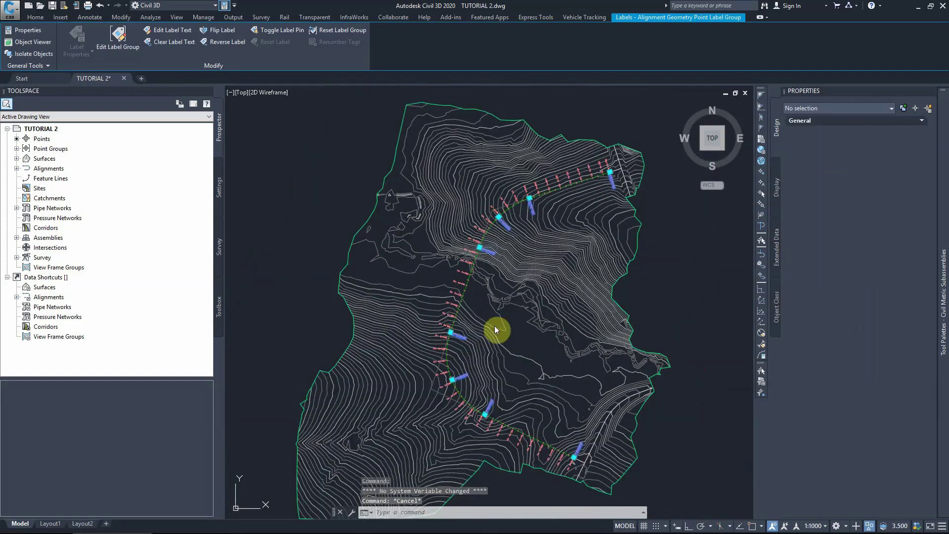